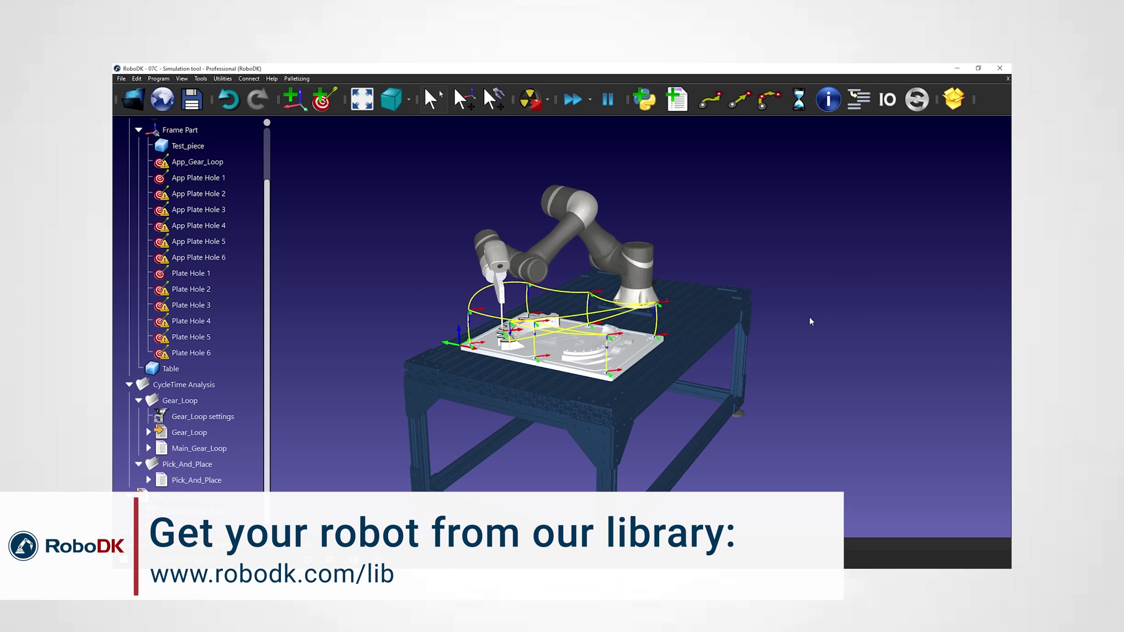
Open the online RoboDK documentation in the browser and look over the Basic Guide page
left_click_drag(802, 356, 740, 432)
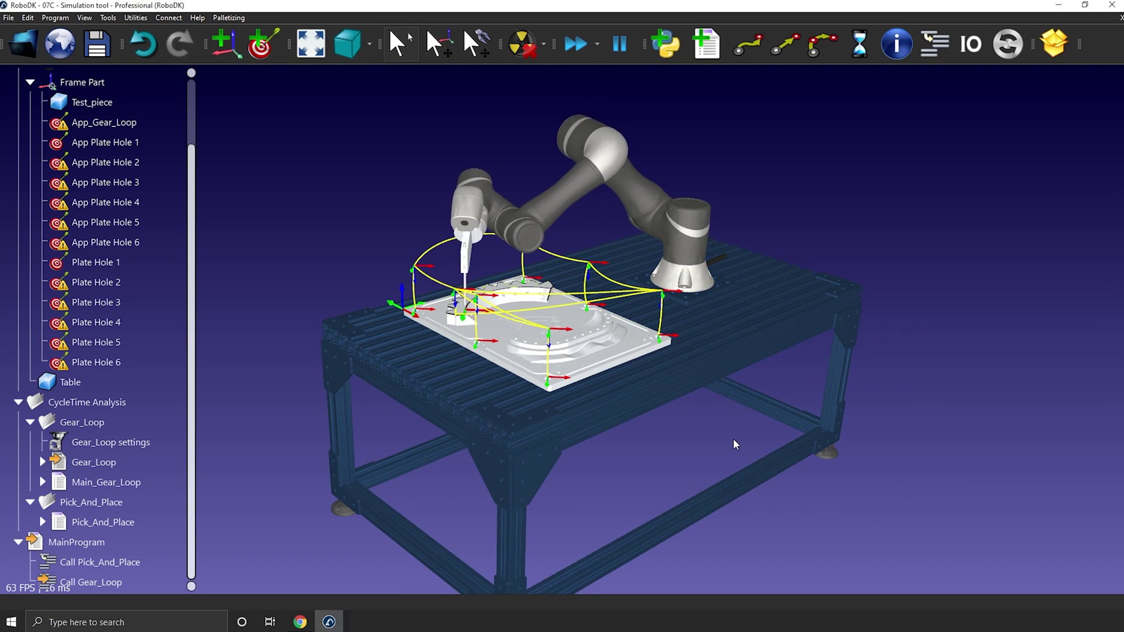
left_click_drag(686, 451, 715, 452)
key("F1")
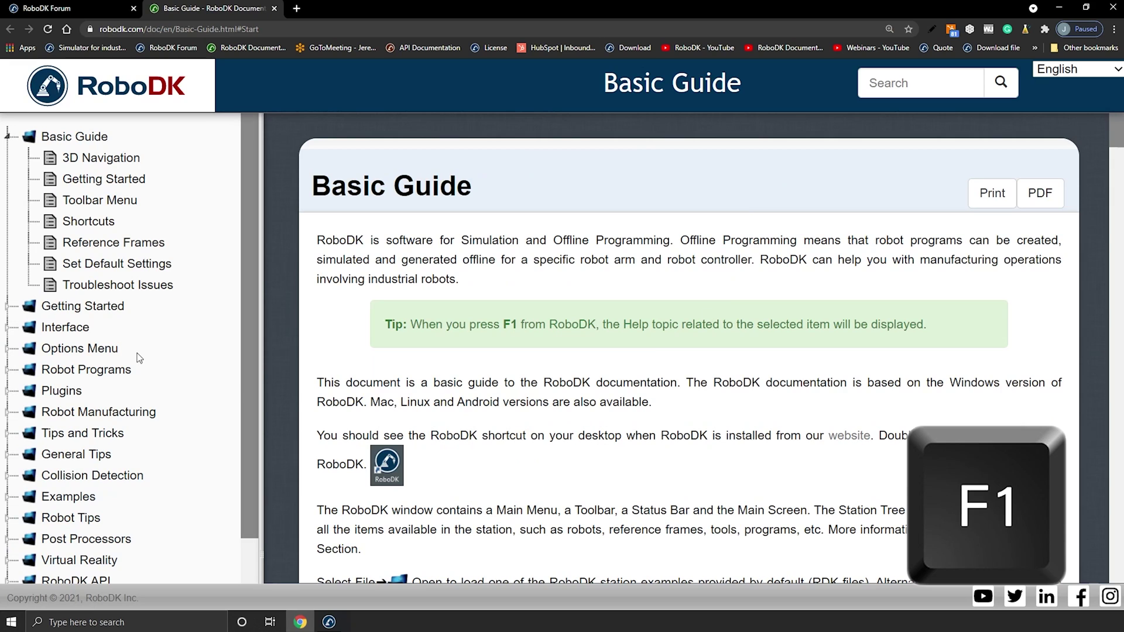
scroll(139, 357, "down", 1)
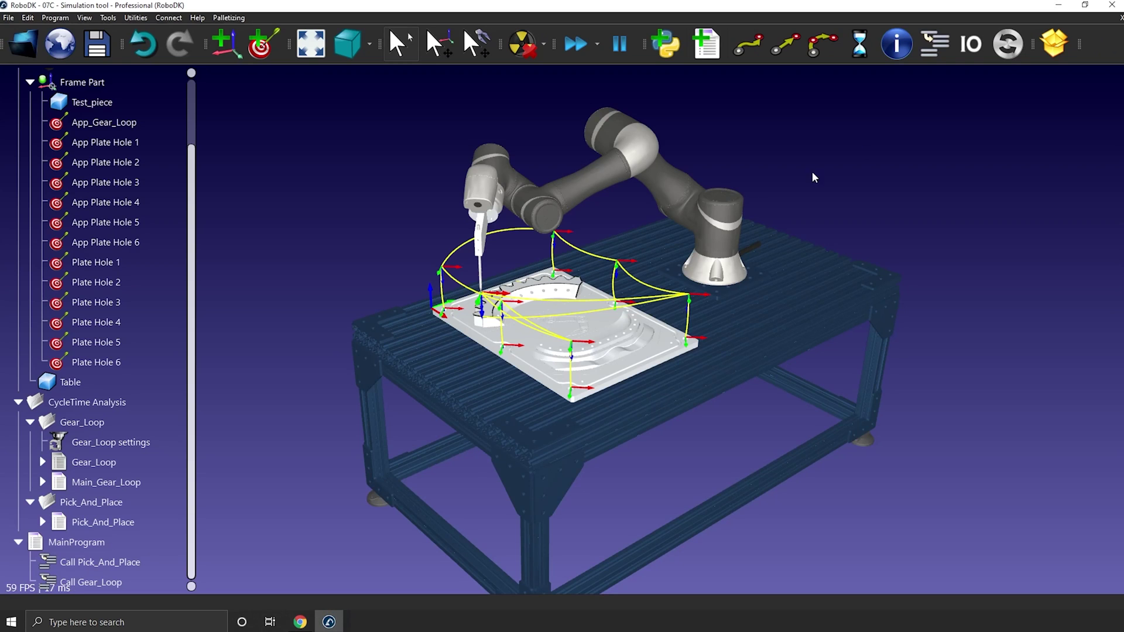
Rename the Table object in the station tree as "Table Blue"
key("F2")
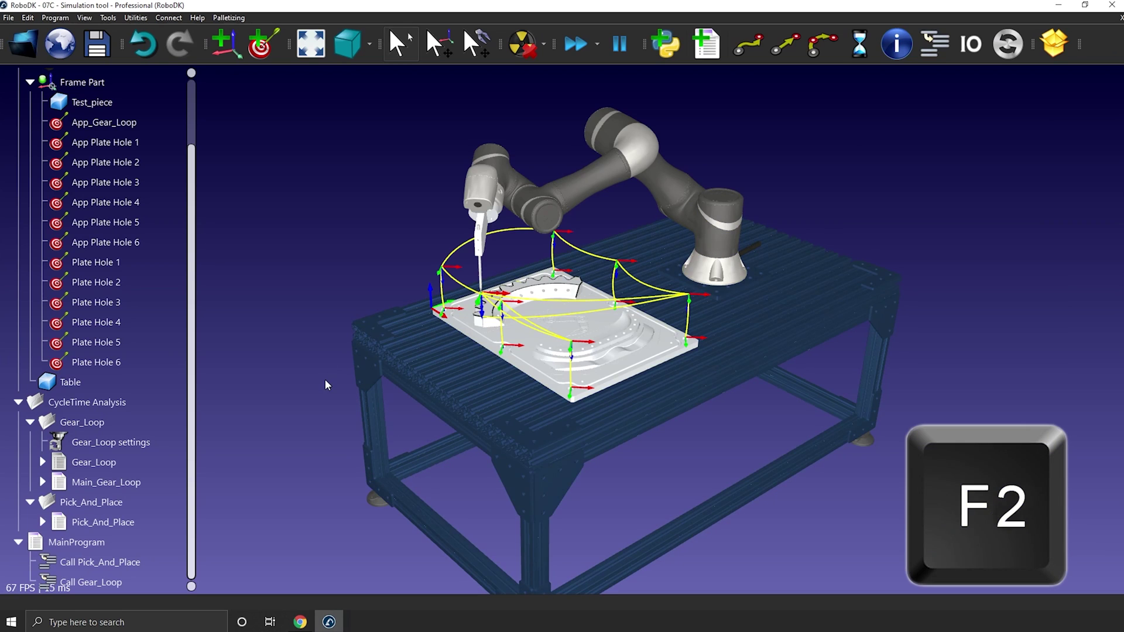
left_click(116, 382)
key("F2")
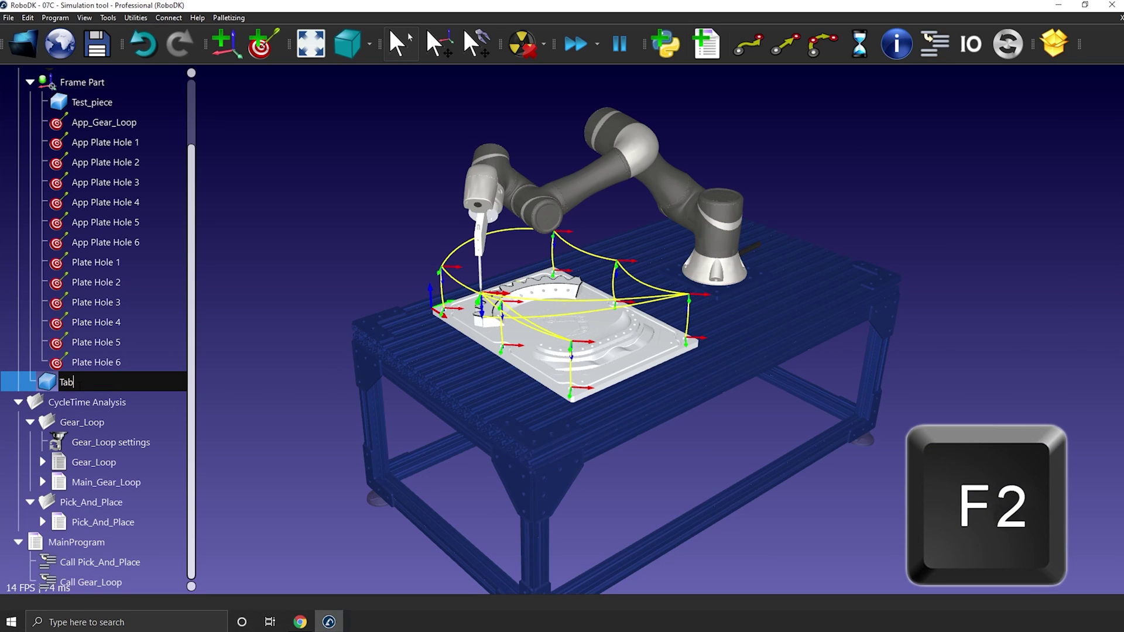
key("Return")
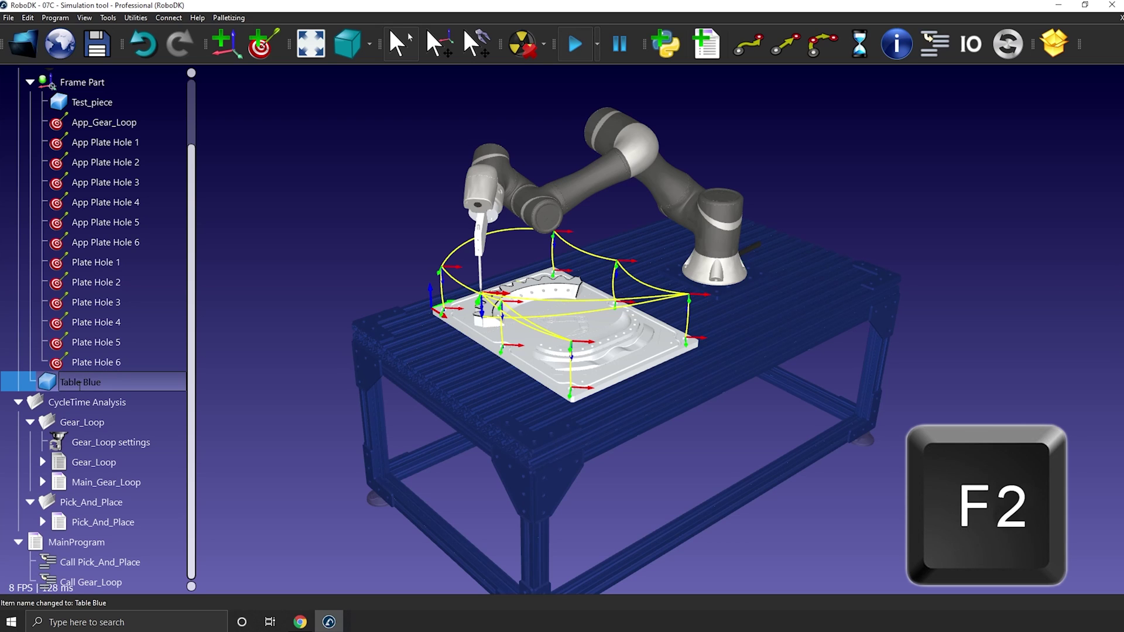
Rename the Table Blue object back to "Table"
right_click(79, 385)
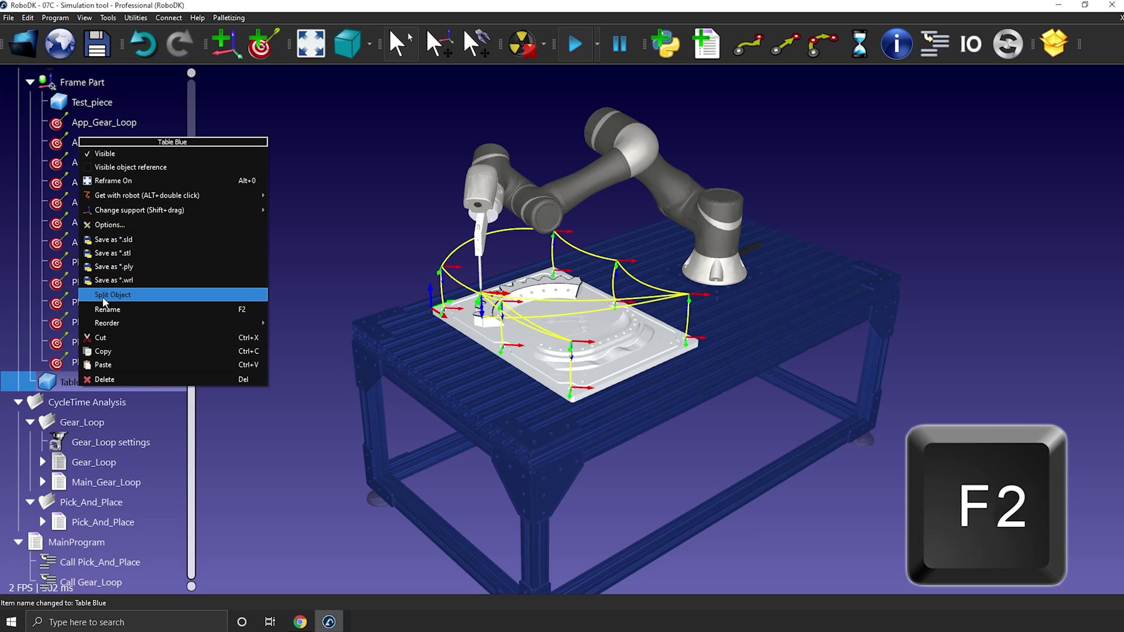
left_click(224, 310)
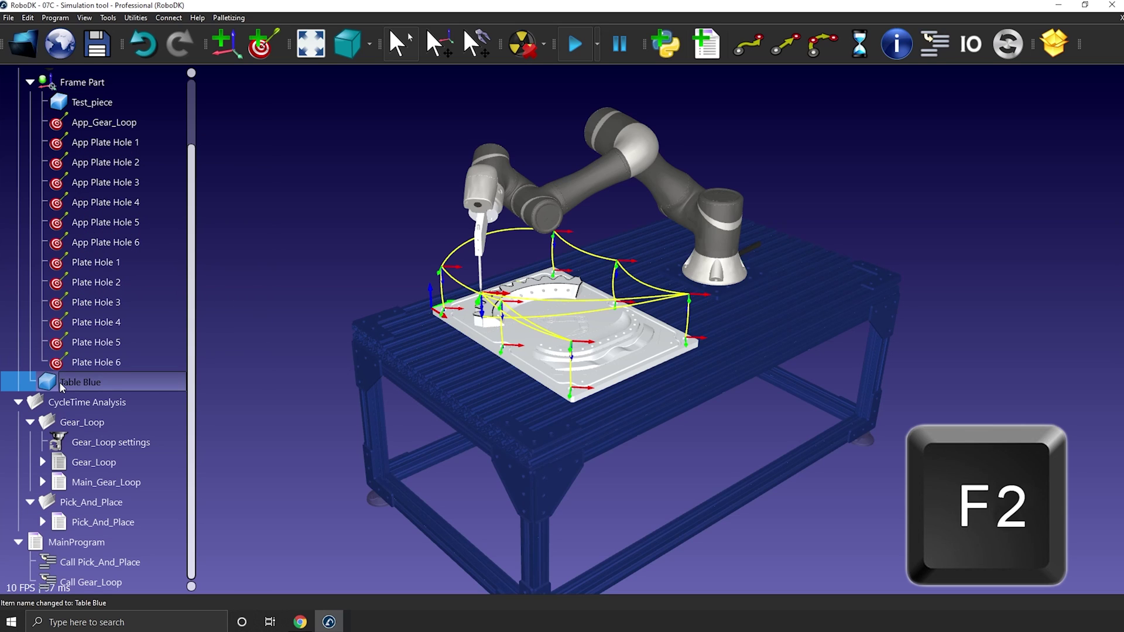
left_click_drag(121, 381, 87, 382)
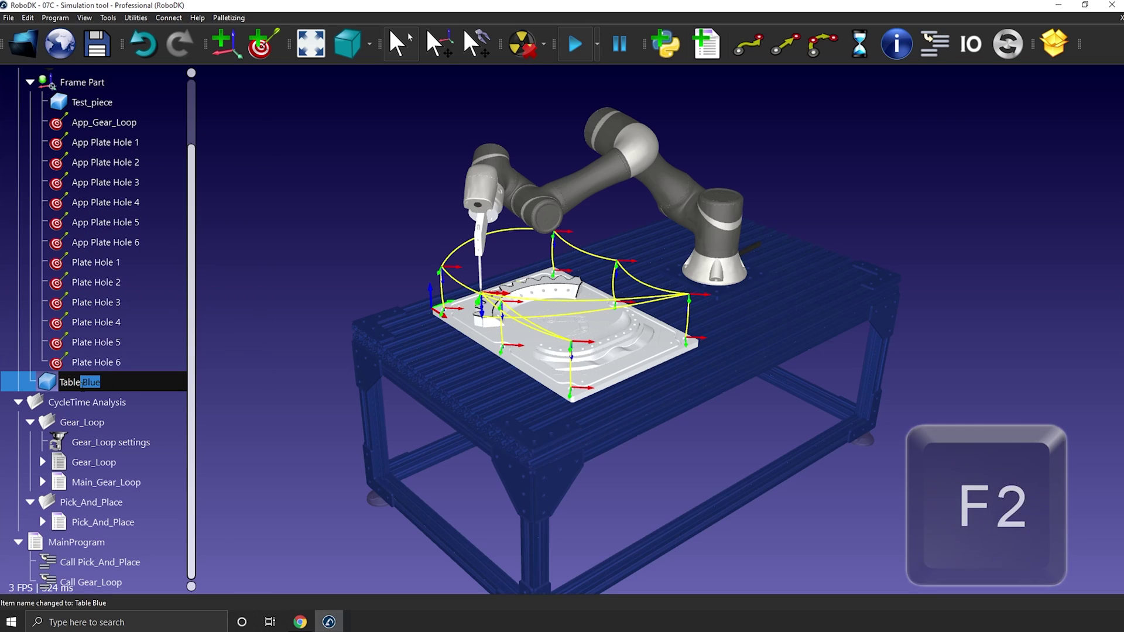
left_click(322, 230)
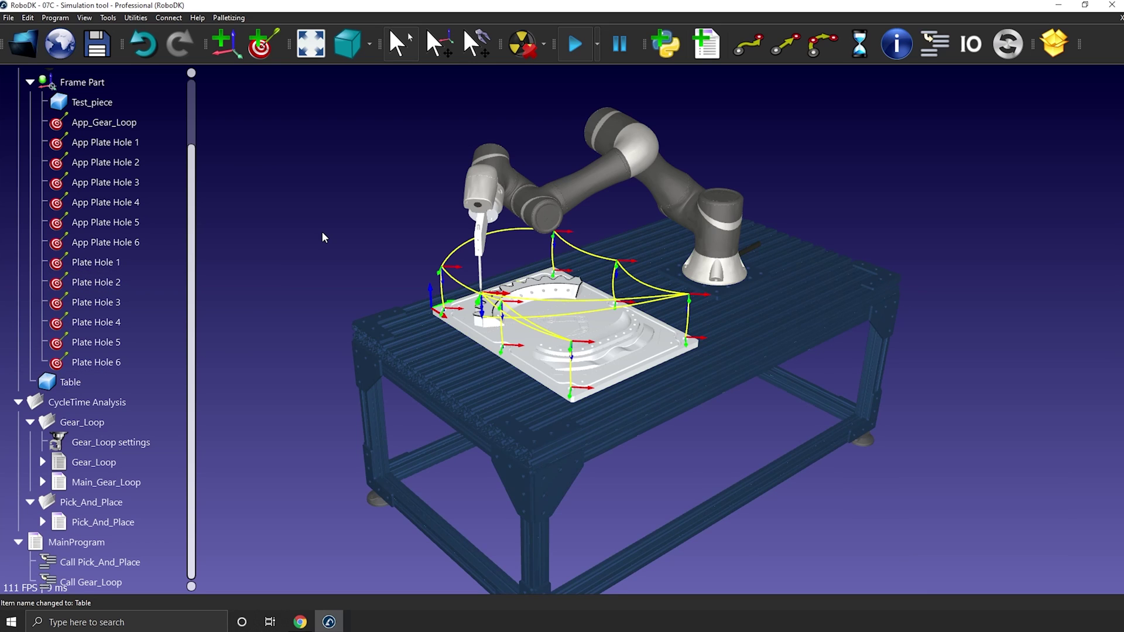
Move the robot to target App Plate Hole 2, view the target's options and close them
key("F3")
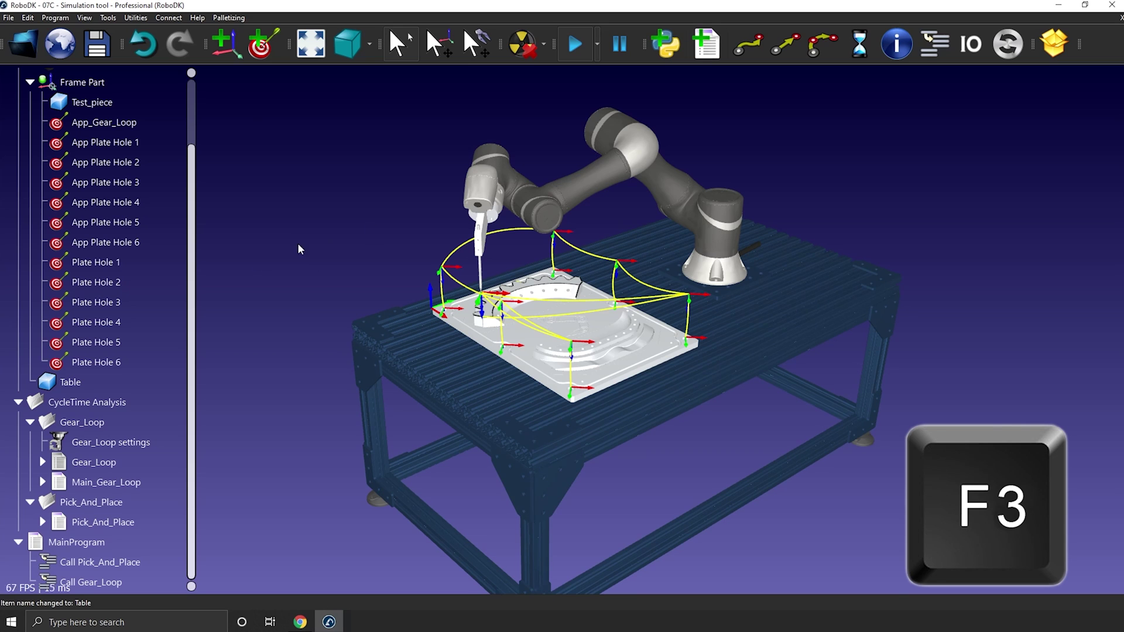
double_click(588, 177)
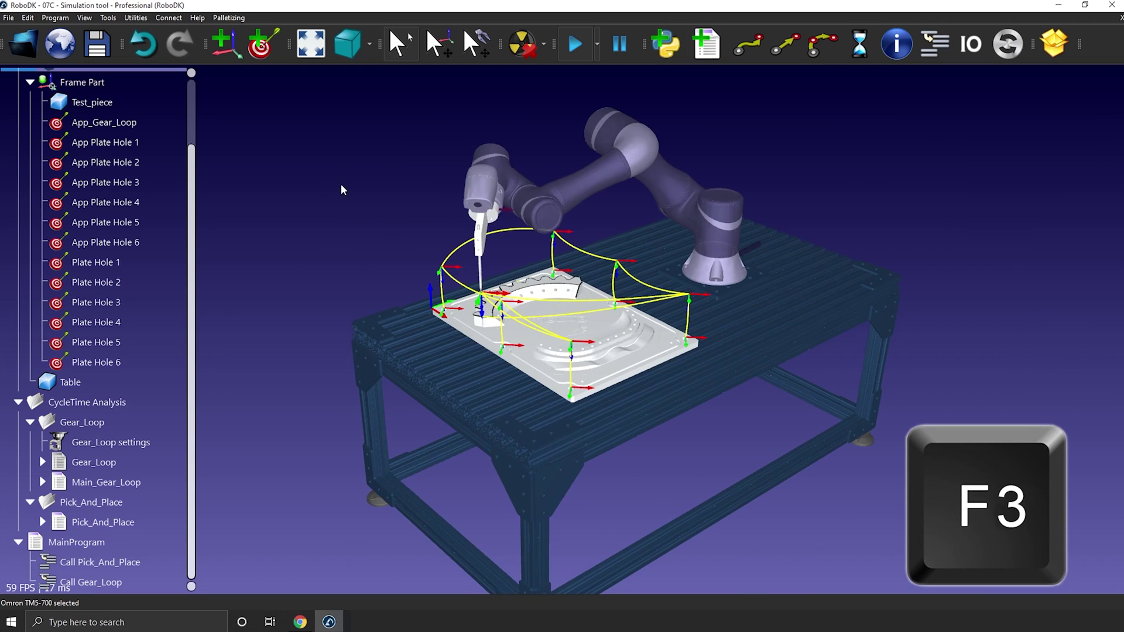
double_click(96, 162)
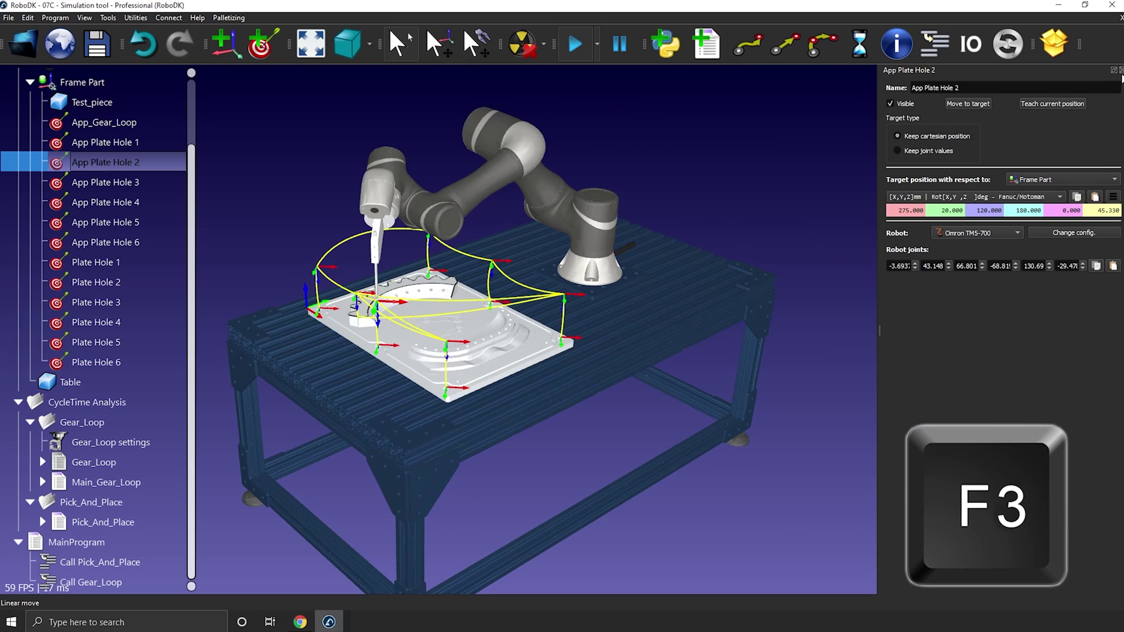
left_click(1120, 71)
Move the robot to targets App Plate Hole 3, App Plate Hole 5 and App Plate Hole 6 in turn
right_click(132, 181)
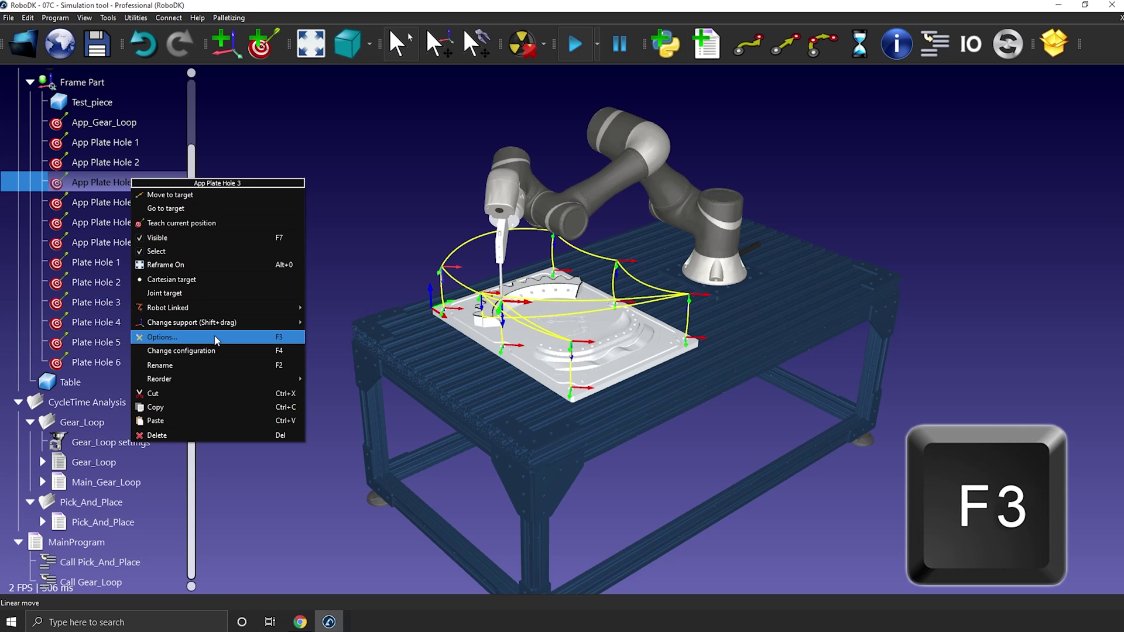
left_click(363, 153)
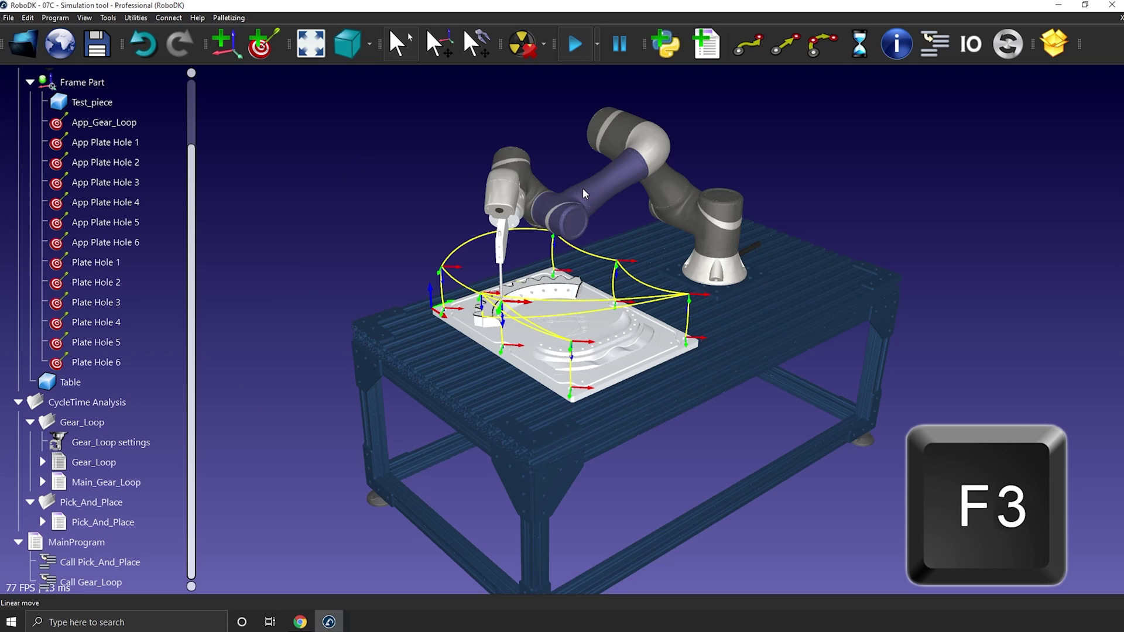
double_click(124, 183)
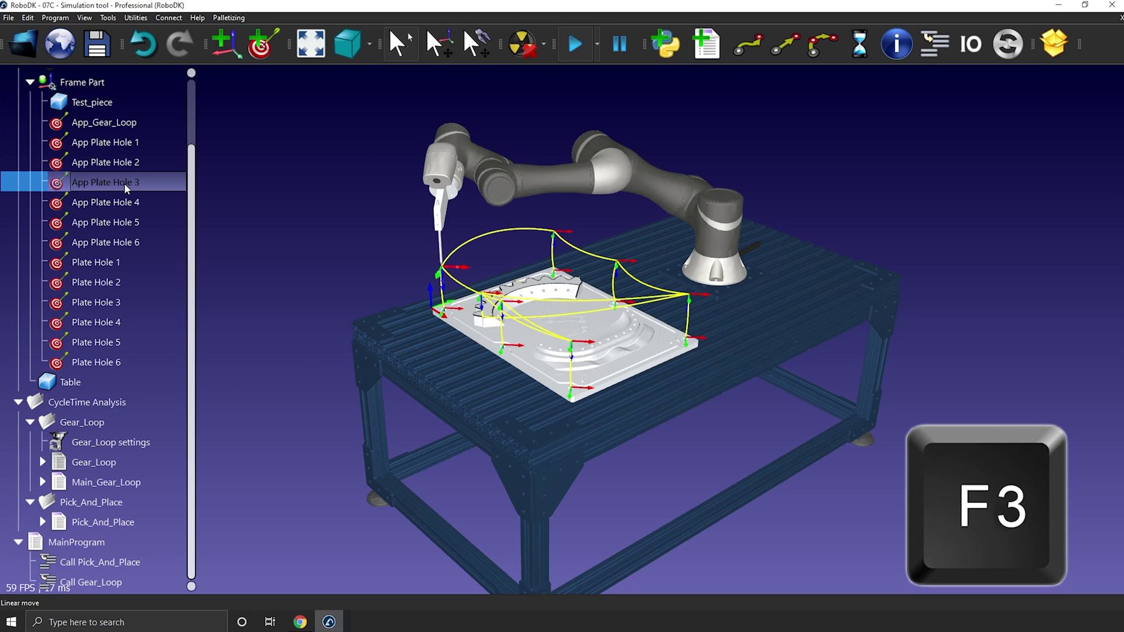
double_click(124, 222)
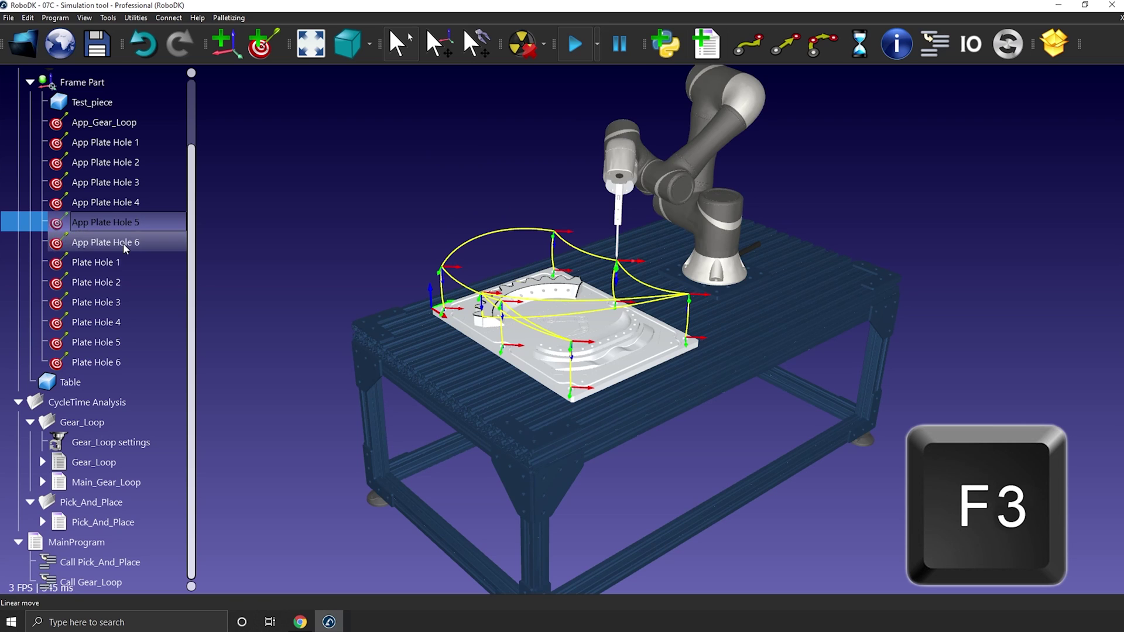
double_click(123, 242)
View the options of target App Plate Hole 6
right_click(123, 240)
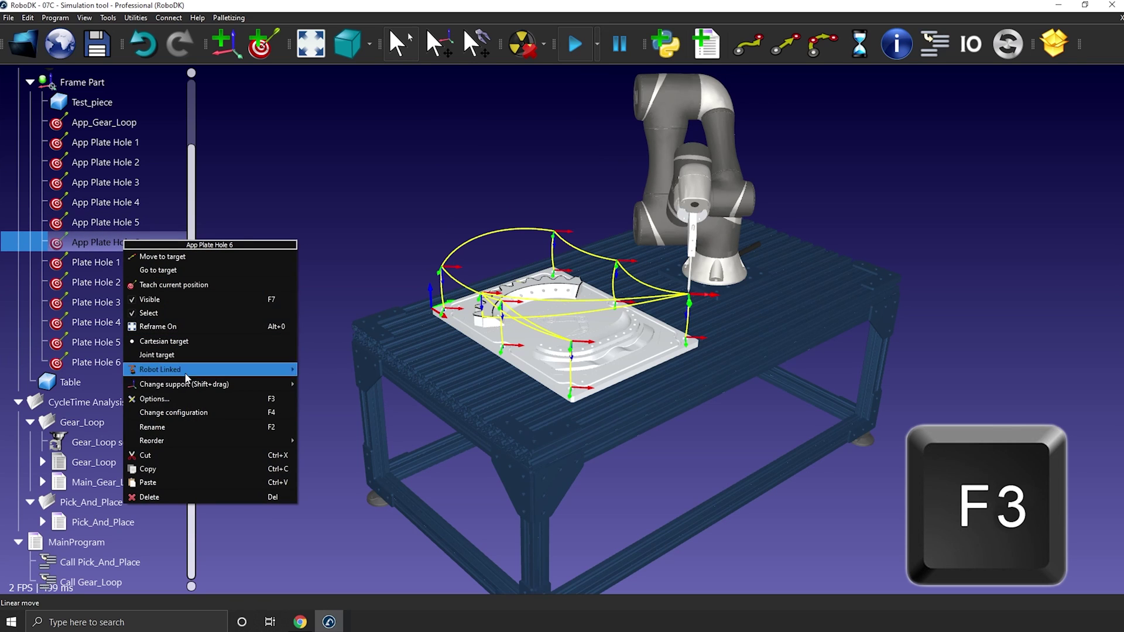
left_click(376, 167)
double_click(113, 246)
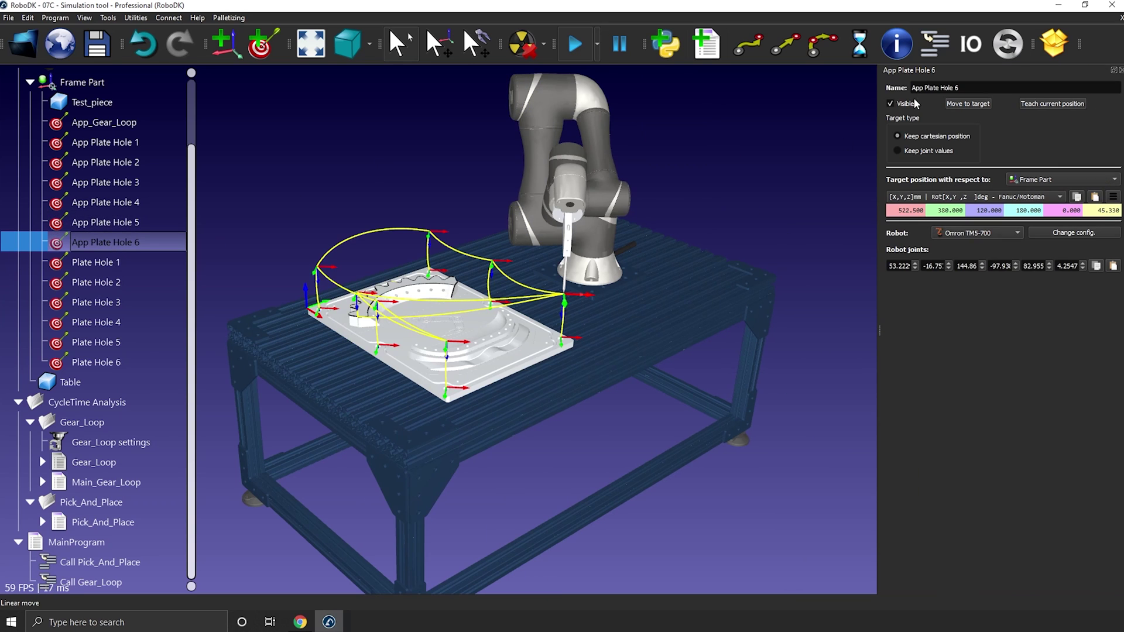
key("F4")
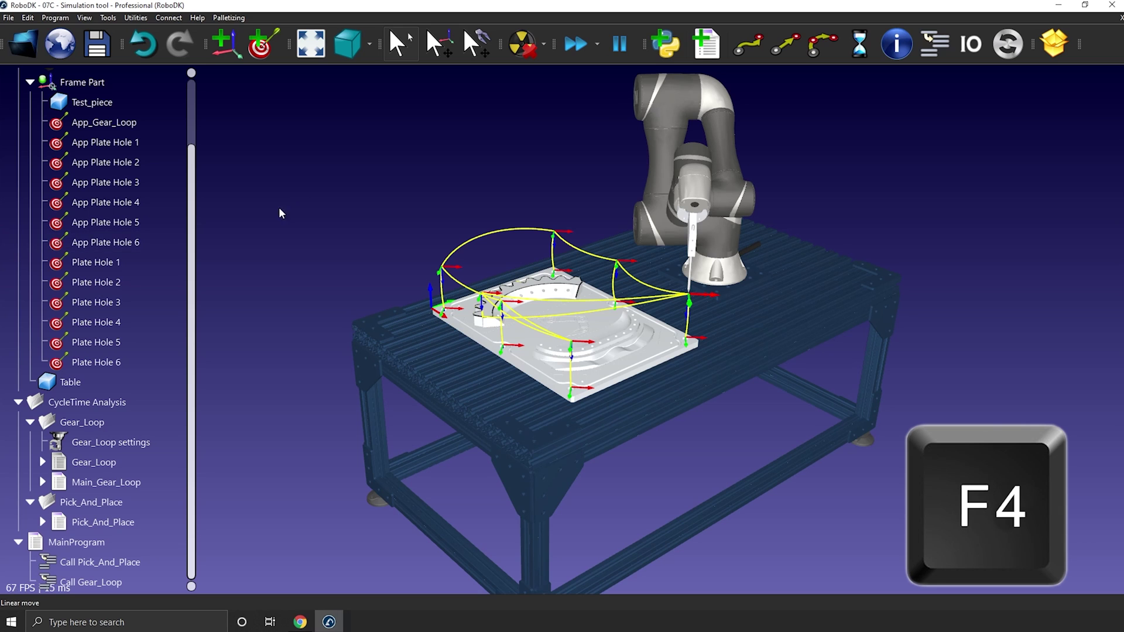
Open the robot configurations of target App Plate Hole 6 and preview several alternatives, including ids 3, 2, 1, 6 and 4
left_click(133, 243)
key("F4")
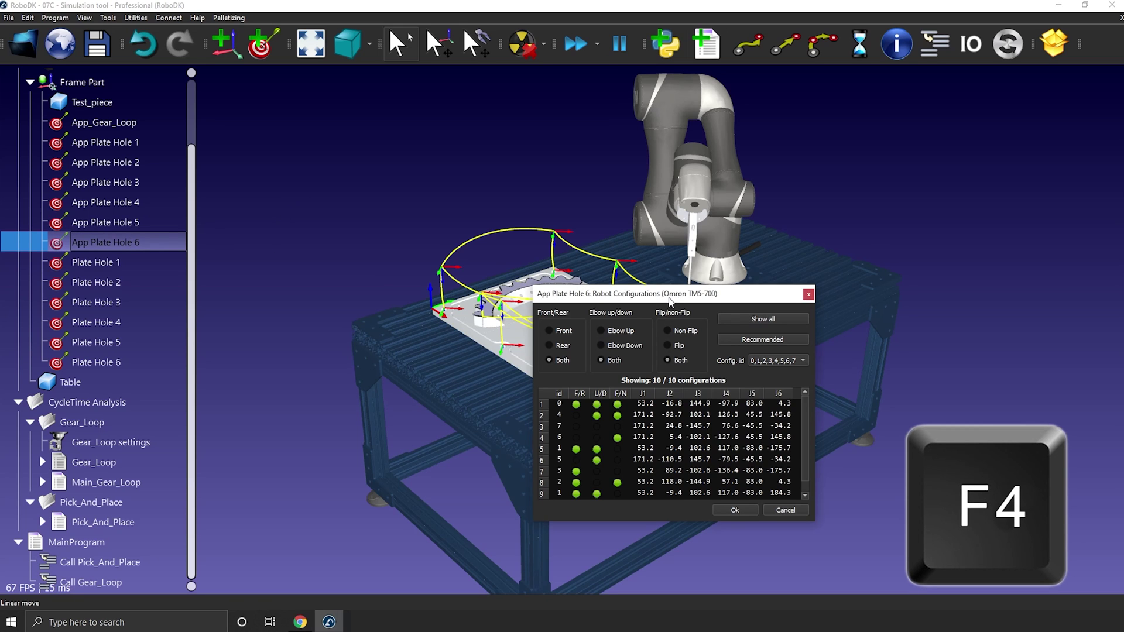
left_click_drag(644, 297, 329, 90)
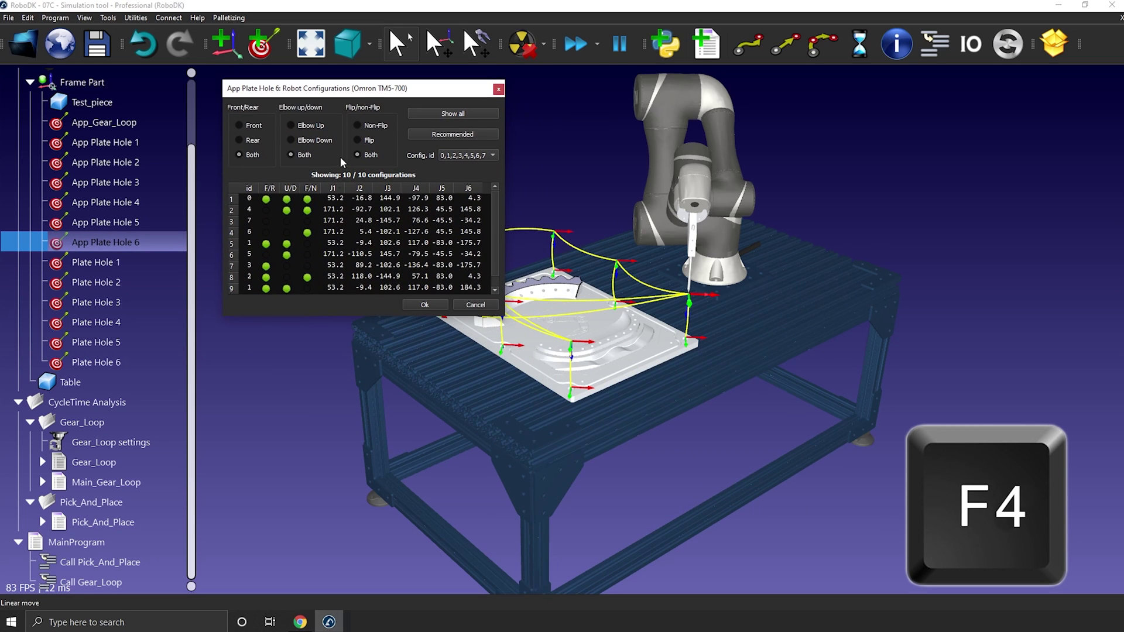
left_click(323, 234)
left_click(328, 255)
left_click(343, 266)
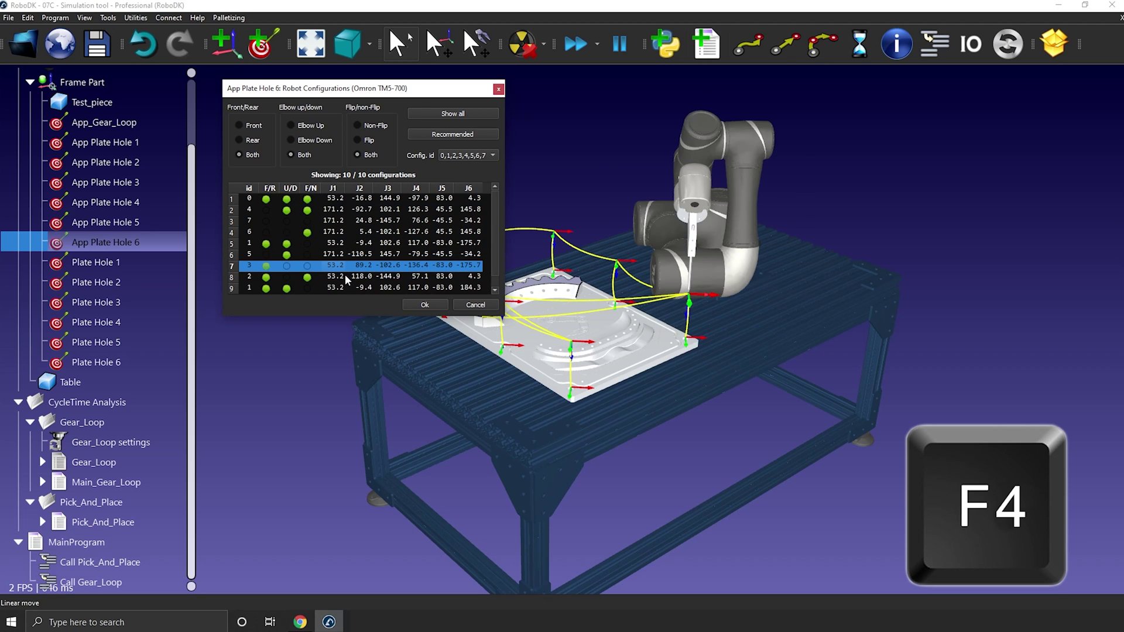
left_click(343, 275)
left_click(345, 288)
left_click(386, 232)
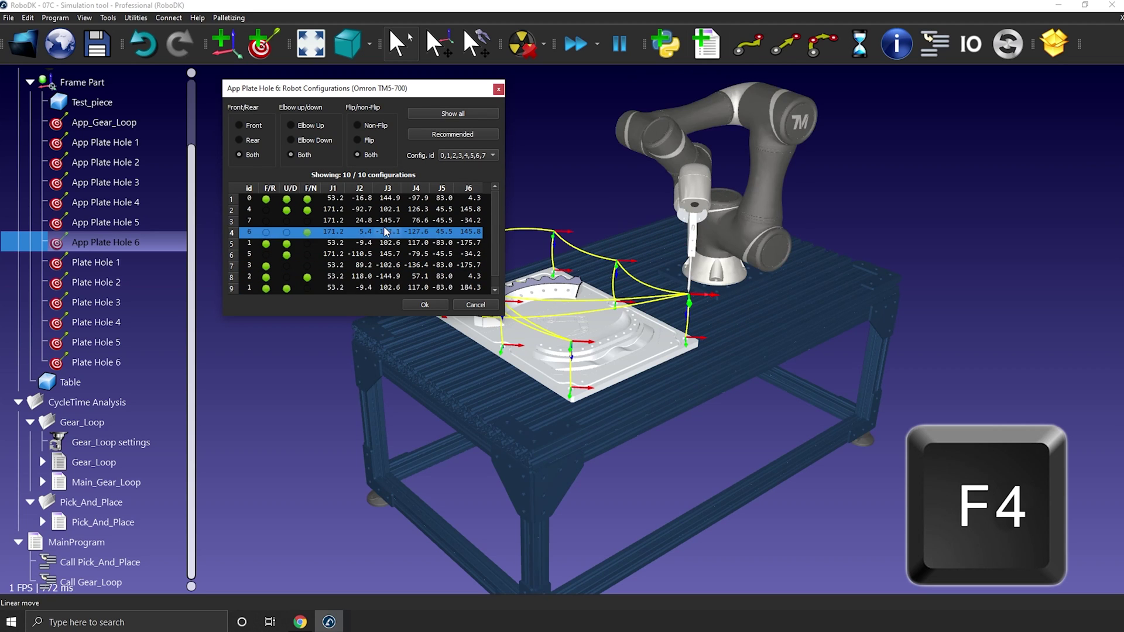
left_click(394, 209)
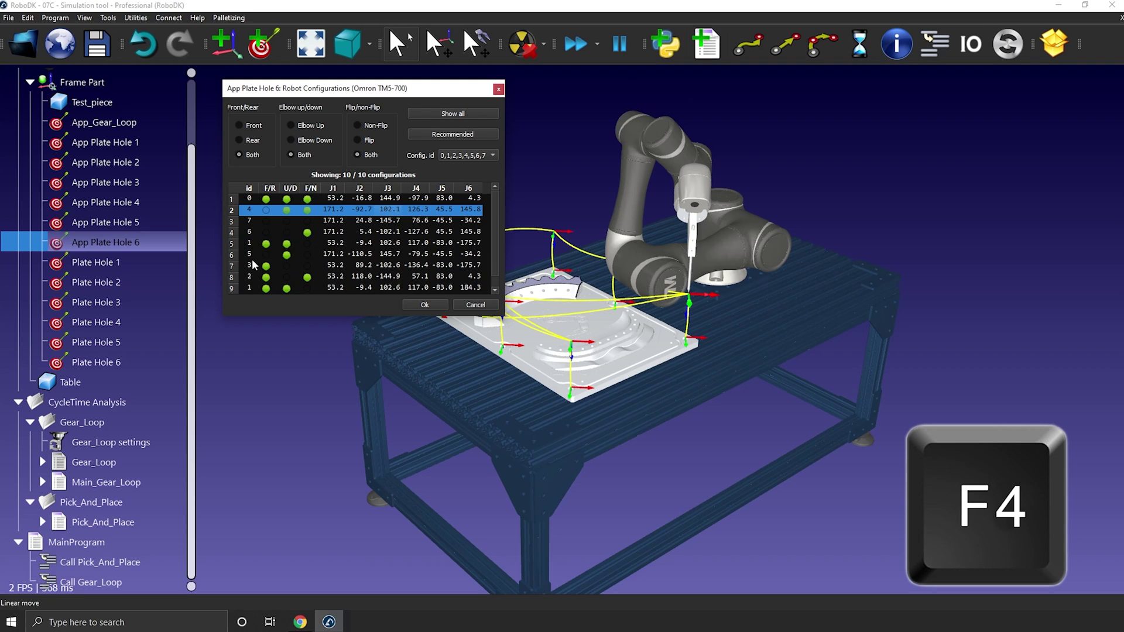
Preview configuration id 0 for App Plate Hole 6 and close the robot configurations without applying a change
left_click(174, 245)
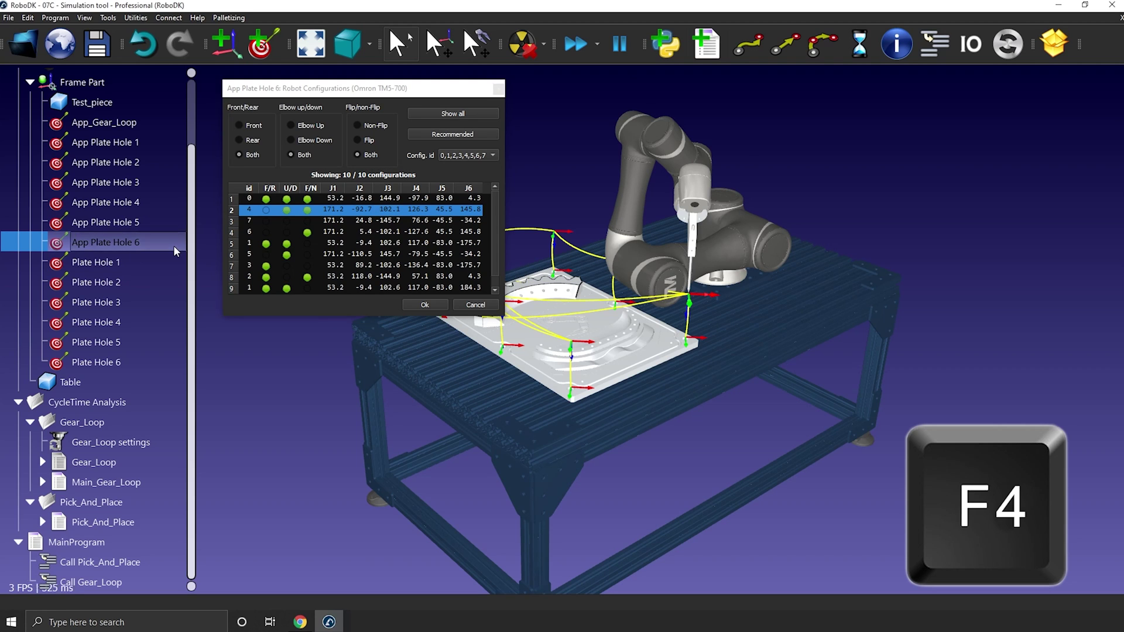
right_click(173, 245)
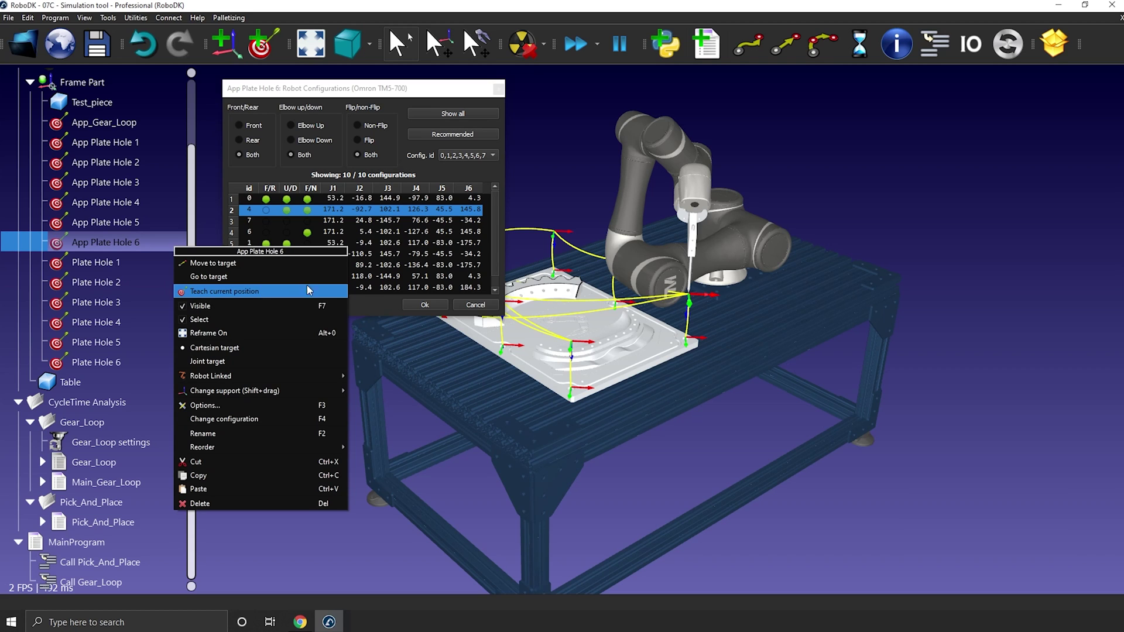
left_click(355, 200)
key("F5")
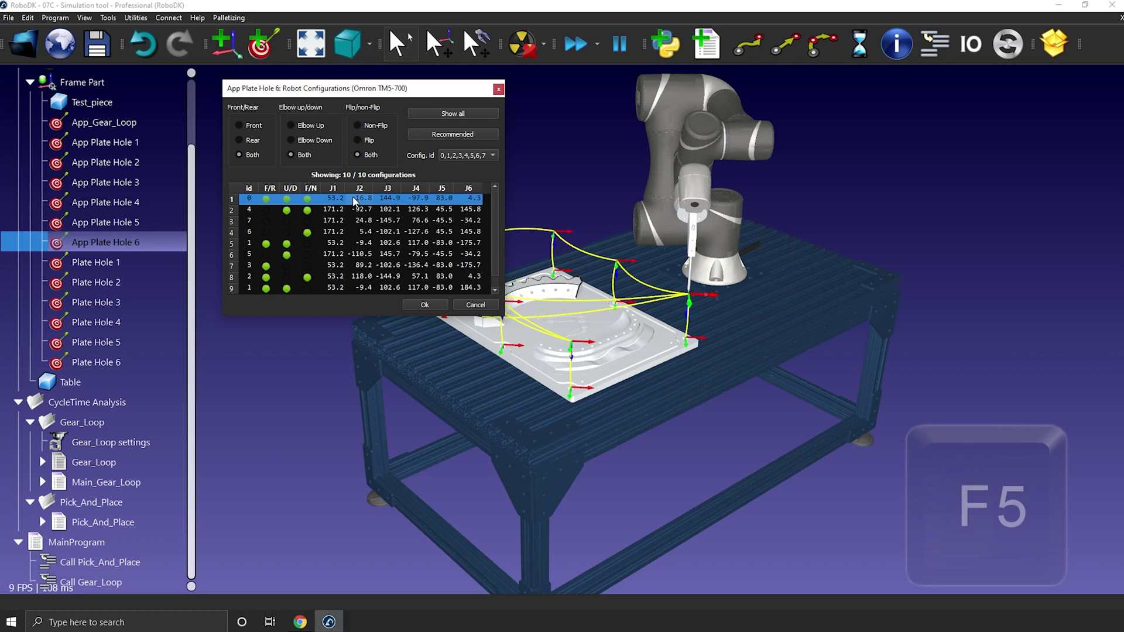
left_click(475, 305)
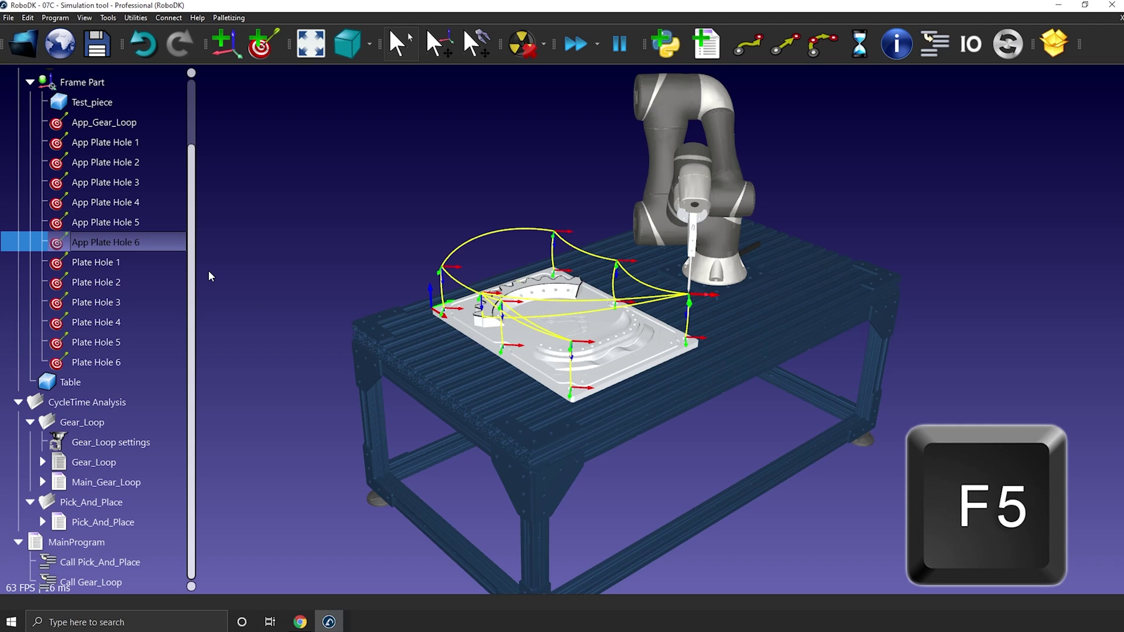
Preview the robot's pose at App Plate Hole 5, then at targets App Plate Hole 3 through 6 together
left_click(113, 223)
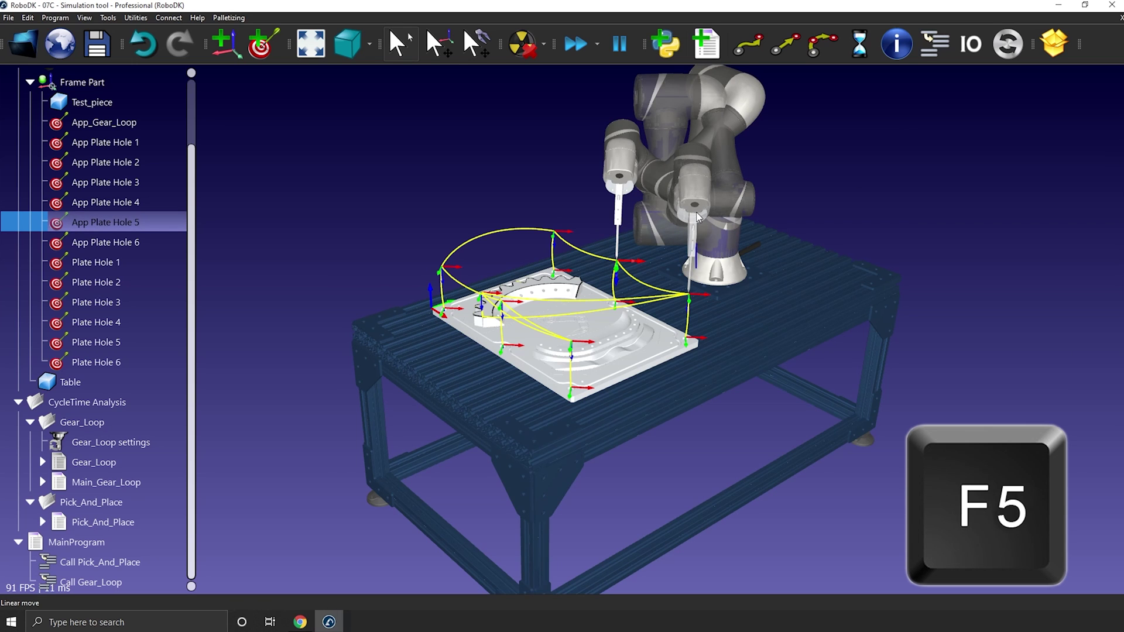
left_click_drag(700, 217, 644, 217)
left_click_drag(144, 241, 132, 181)
left_click_drag(633, 218, 661, 264)
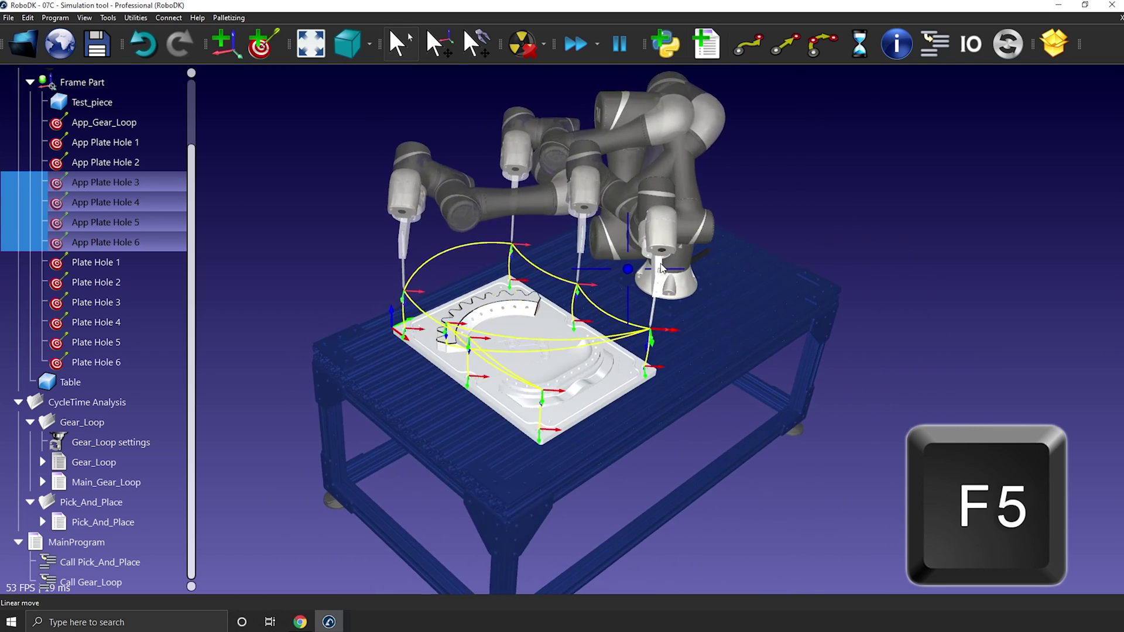
Check the path of MainProgram, dismiss the result, and check the path of the Gear_Loop program
left_click(112, 543)
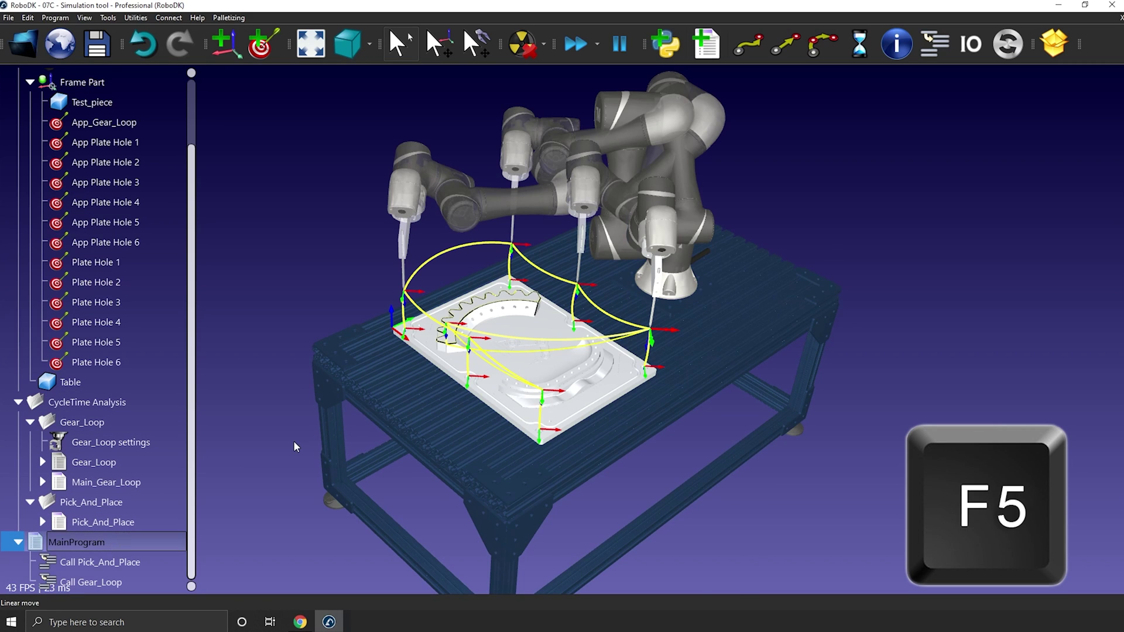
right_click(95, 543)
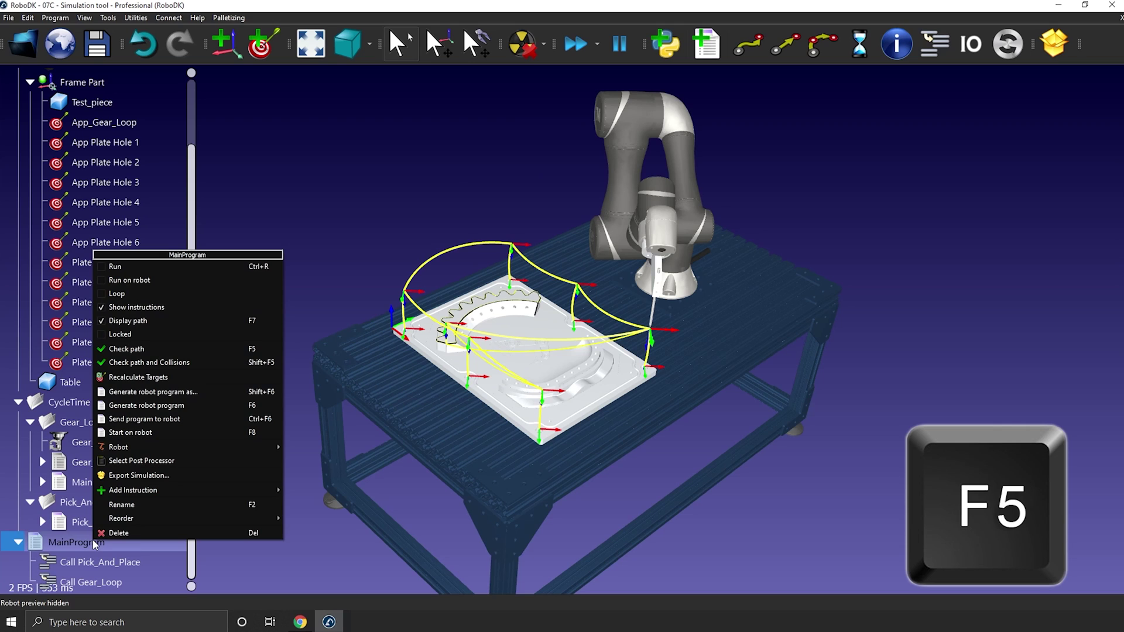
left_click(176, 348)
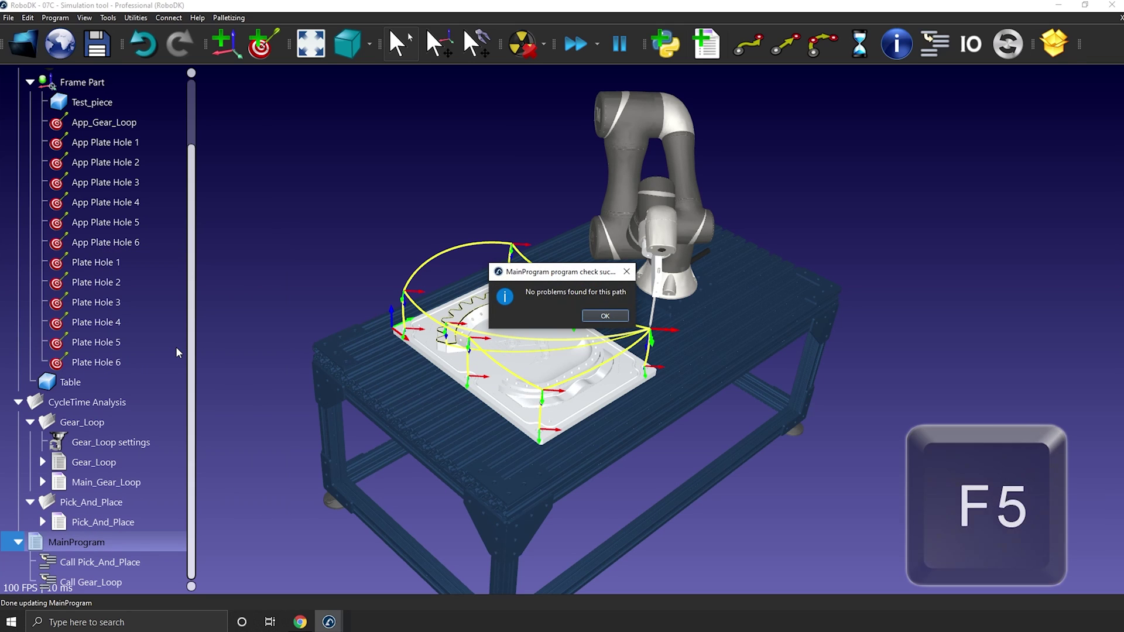
left_click(622, 319)
left_click(106, 462)
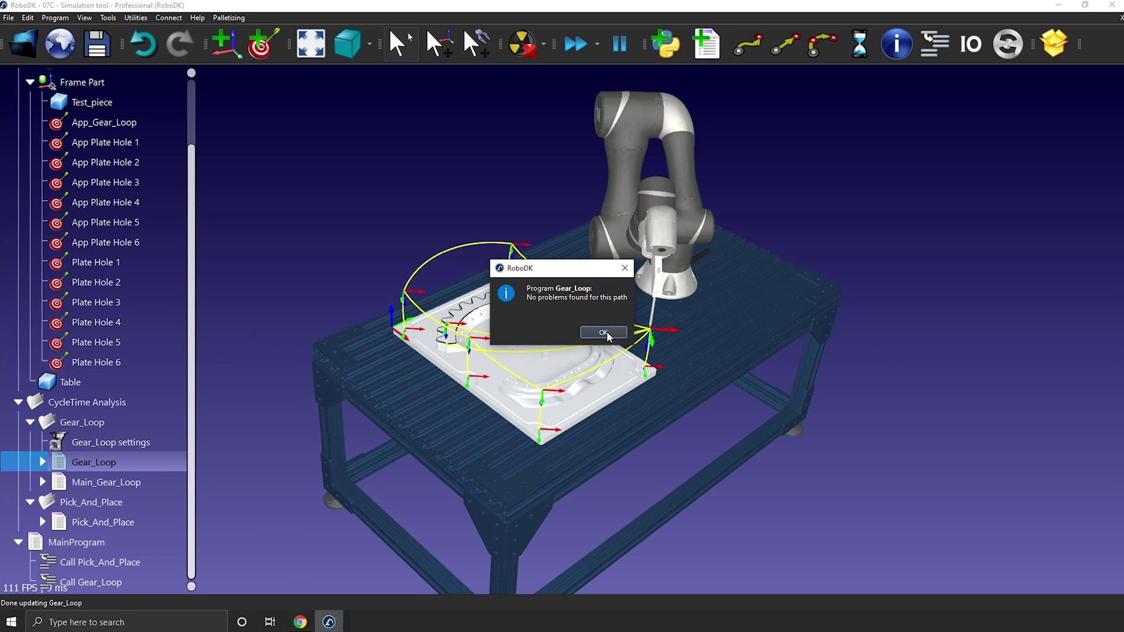
Dismiss the path check result, generate the robot program for Gear_Loop and shift its script window aside
key("F6")
left_click(603, 333)
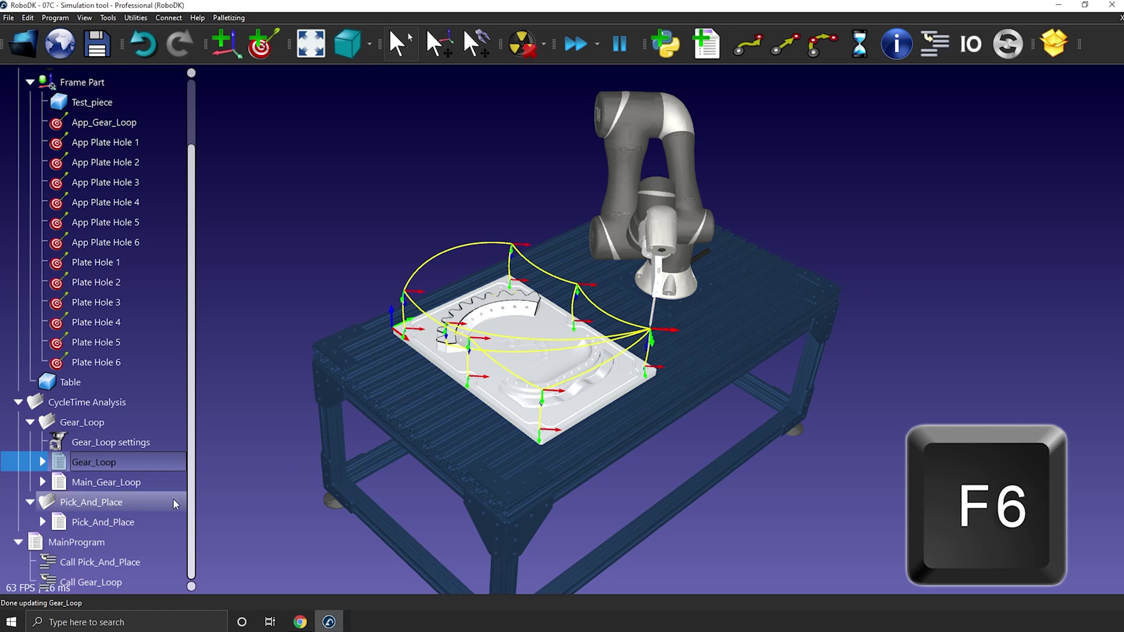
left_click(123, 456)
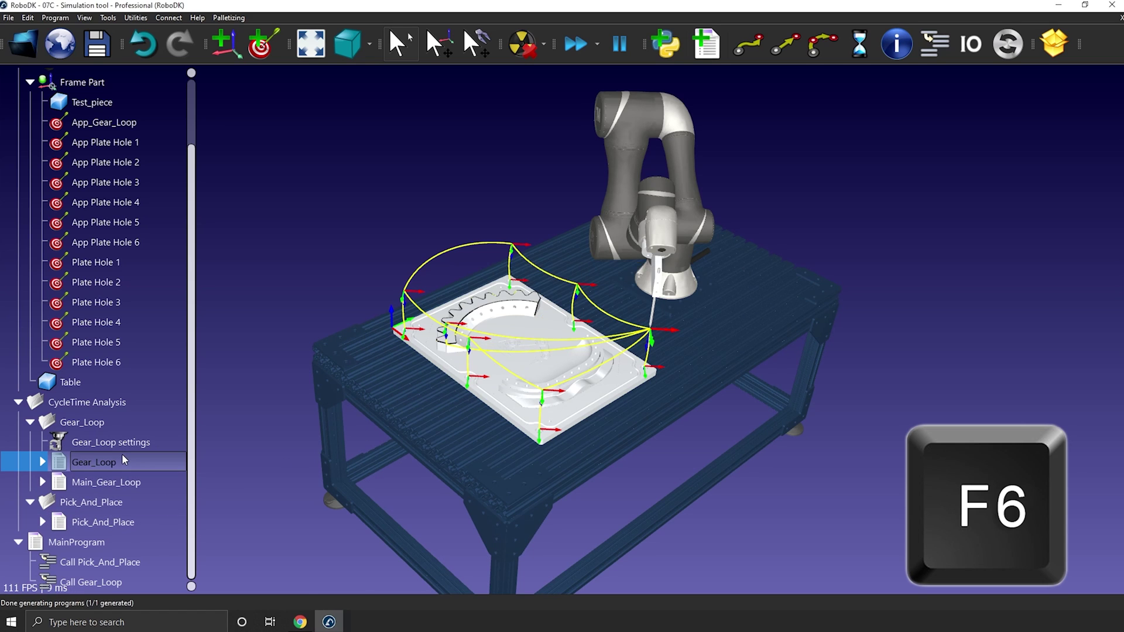
key("F6")
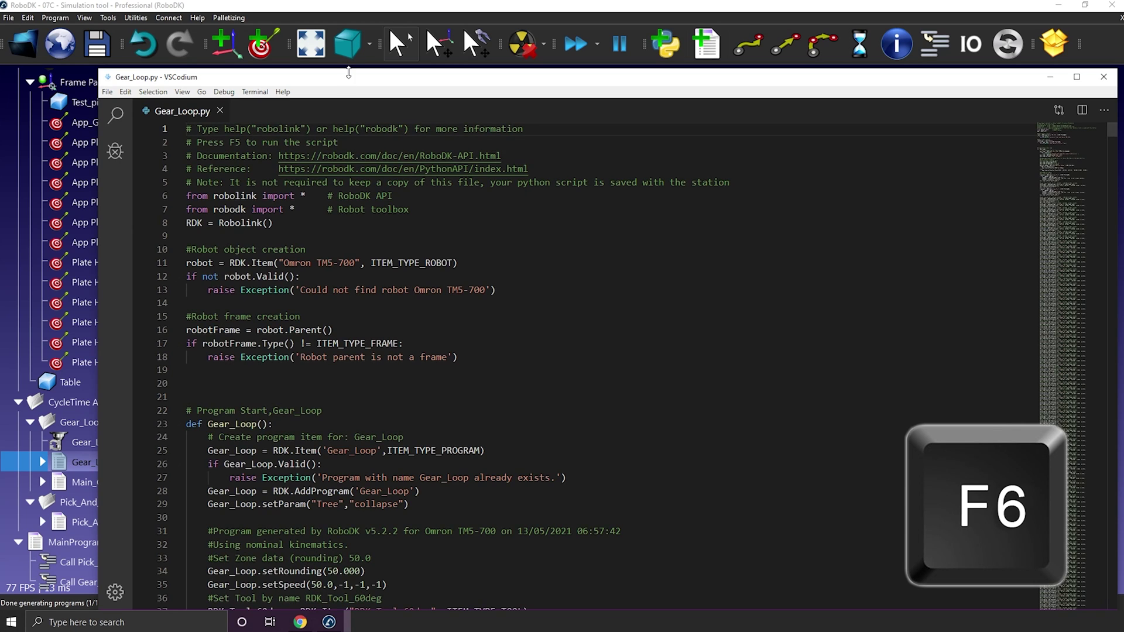
left_click_drag(348, 73, 650, 73)
Generate the Gear_Loop robot program once more, then reposition and minimize the script editor window
right_click(88, 468)
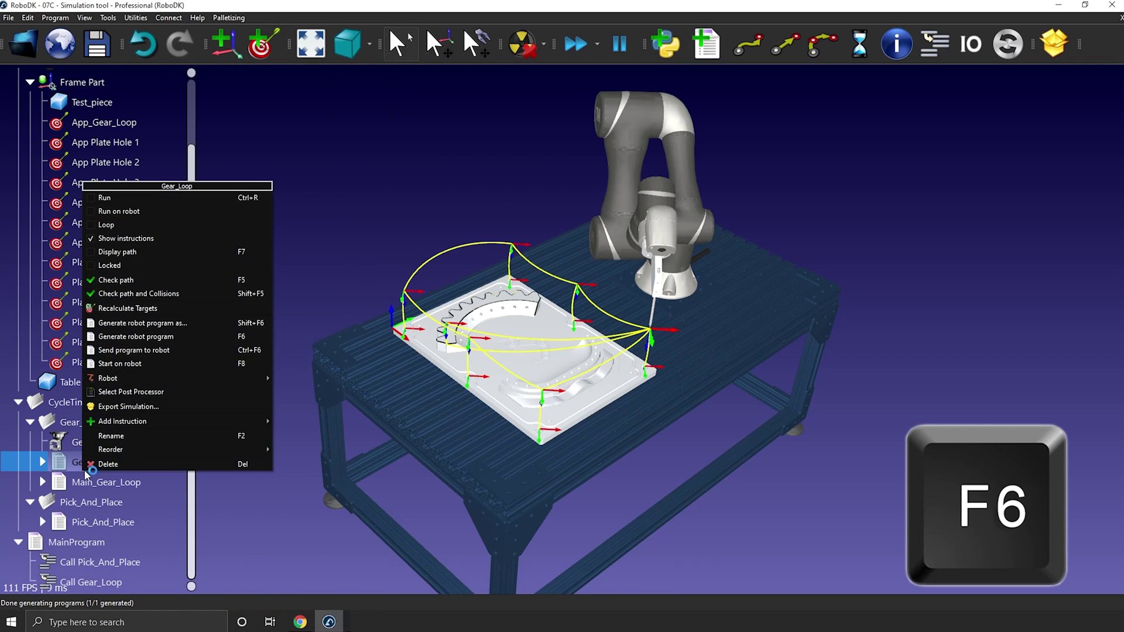
left_click(242, 338)
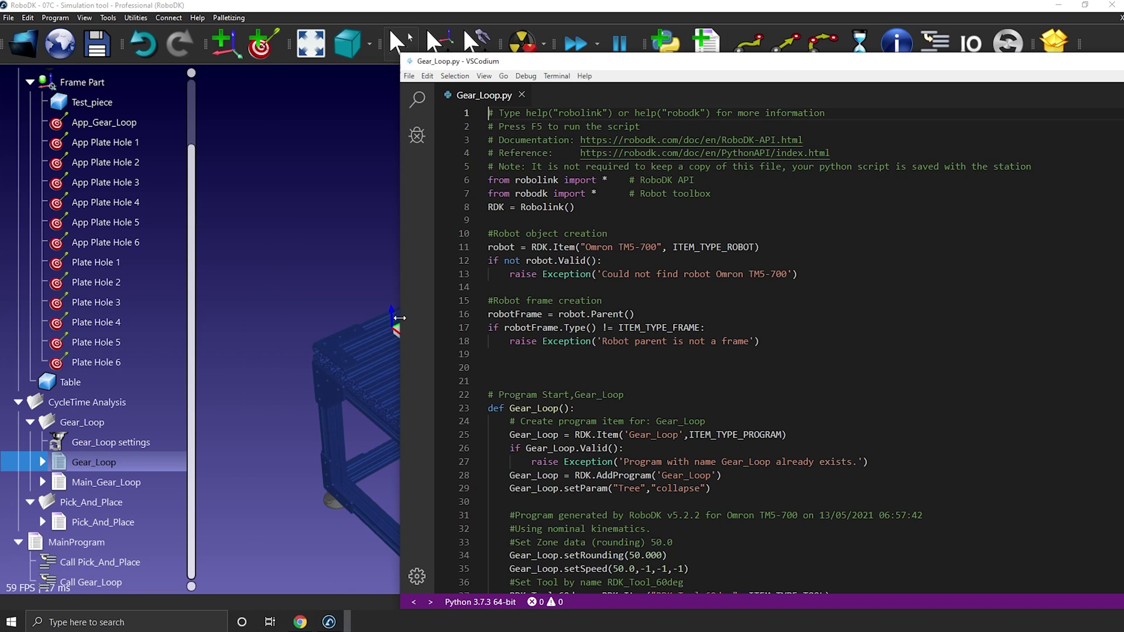
left_click_drag(783, 62, 520, 136)
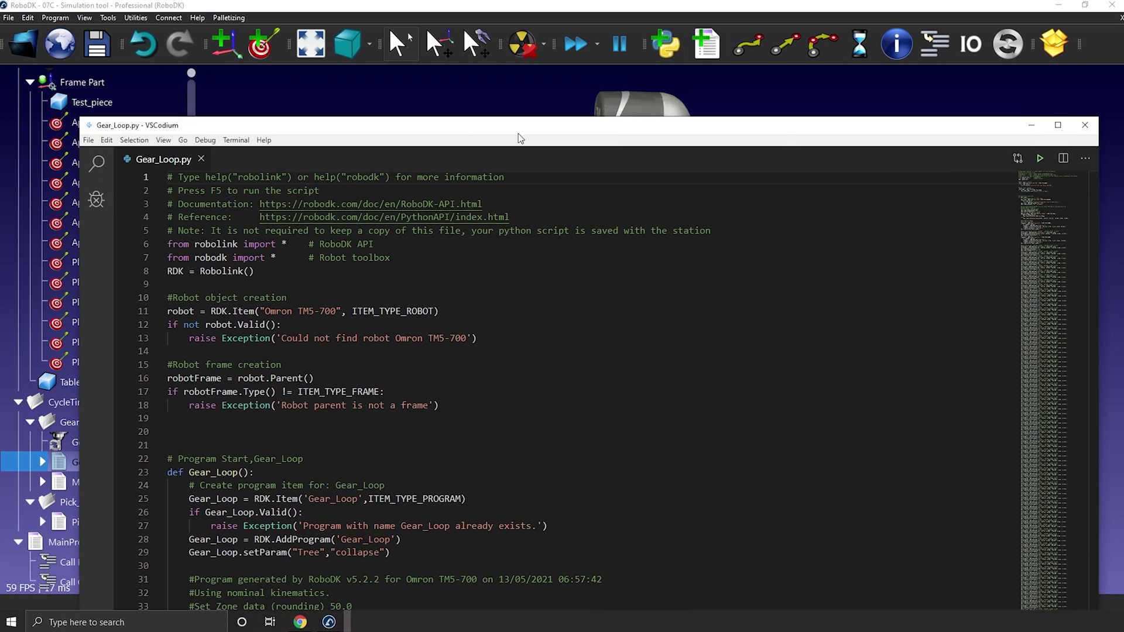
key("F7")
left_click(1031, 125)
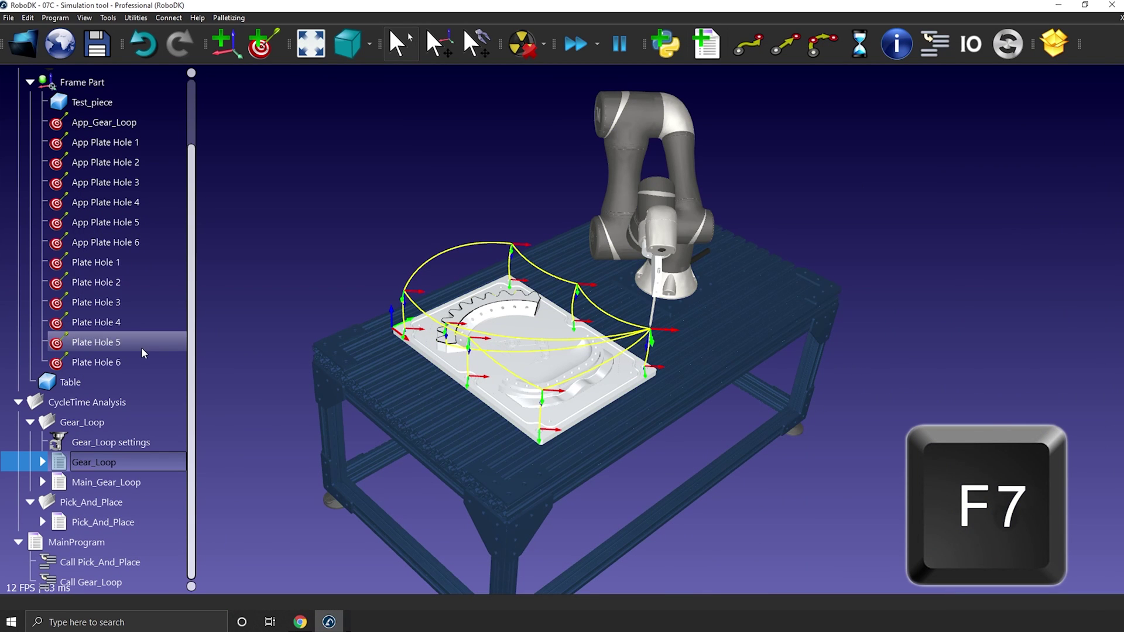
Hide all targets from App_Gear_Loop through Plate Hole 6, show them again and clear the selection
left_click(143, 358)
left_click(156, 130, "shift")
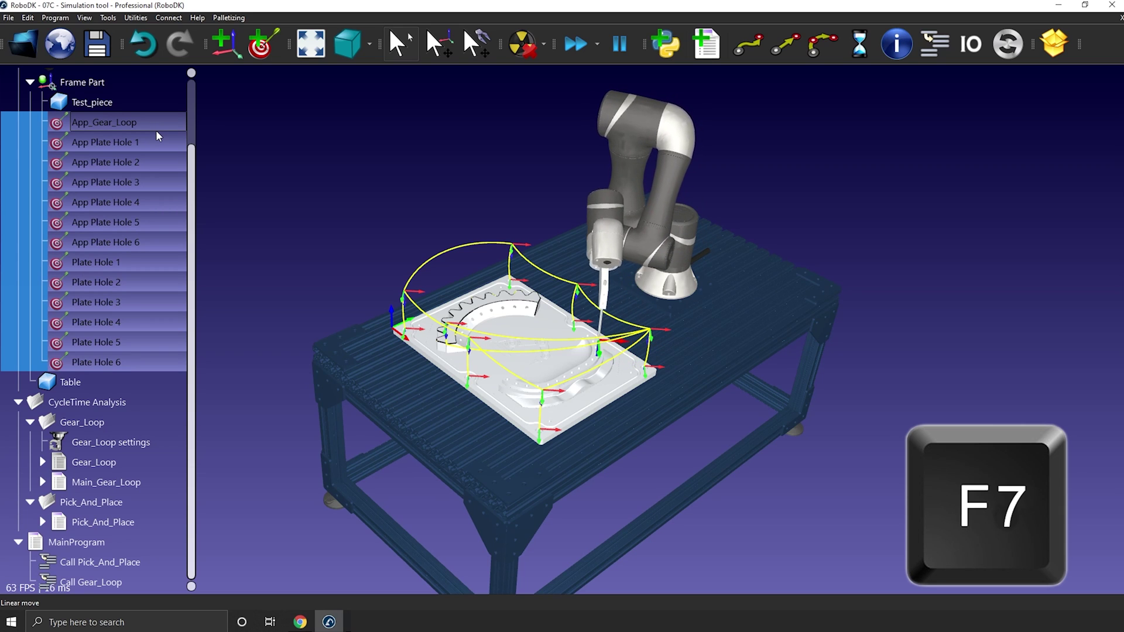
key("F7")
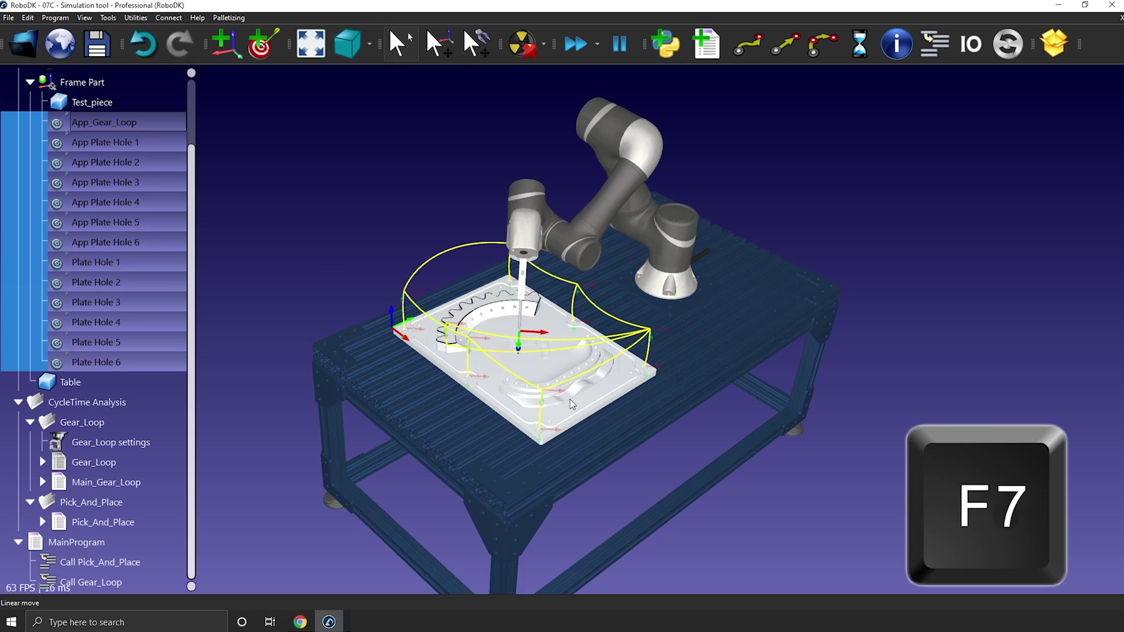
key("F7")
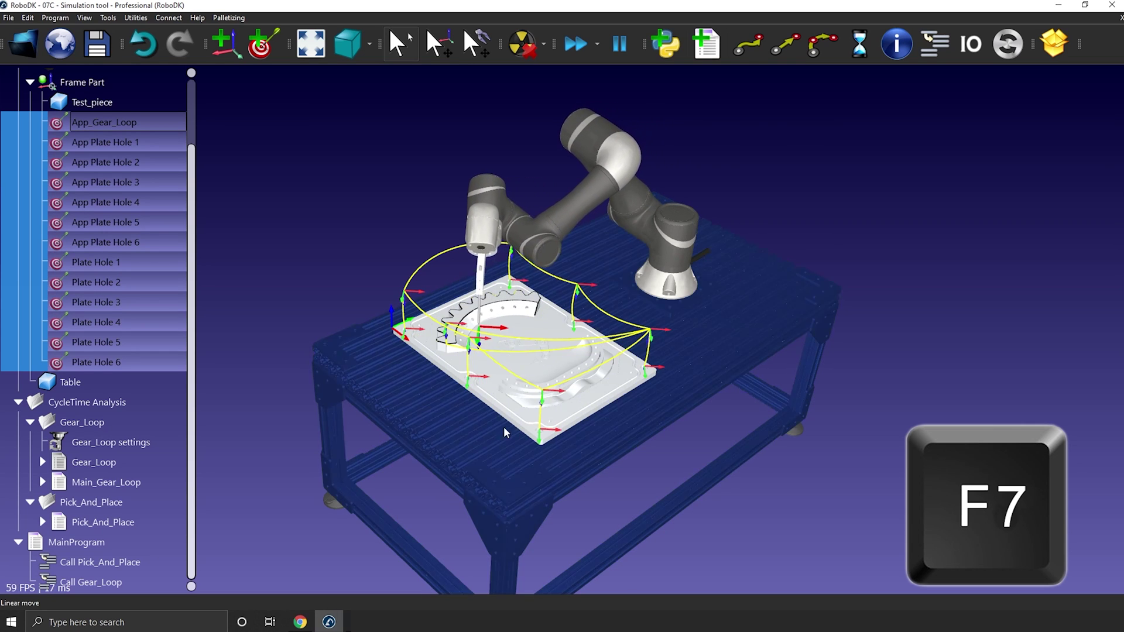
left_click(290, 417)
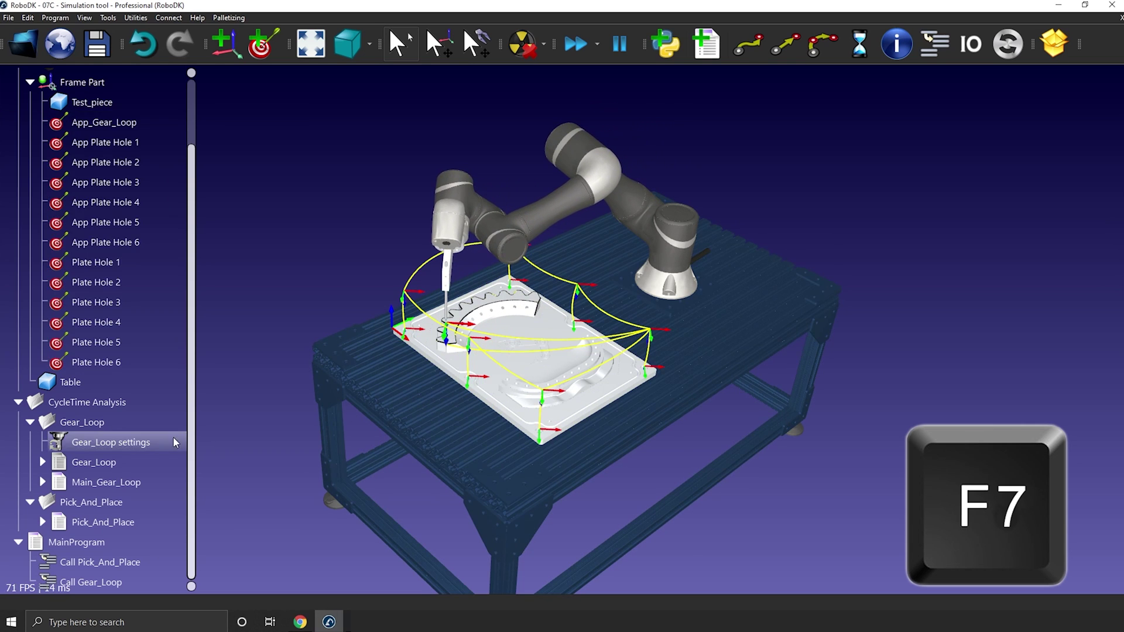
Toggle the path display of the programs Gear_Loop, Main_Gear_Loop, Pick_And_Place and MainProgram together
left_click(146, 458)
left_click(144, 477, "ctrl")
left_click(117, 522, "ctrl")
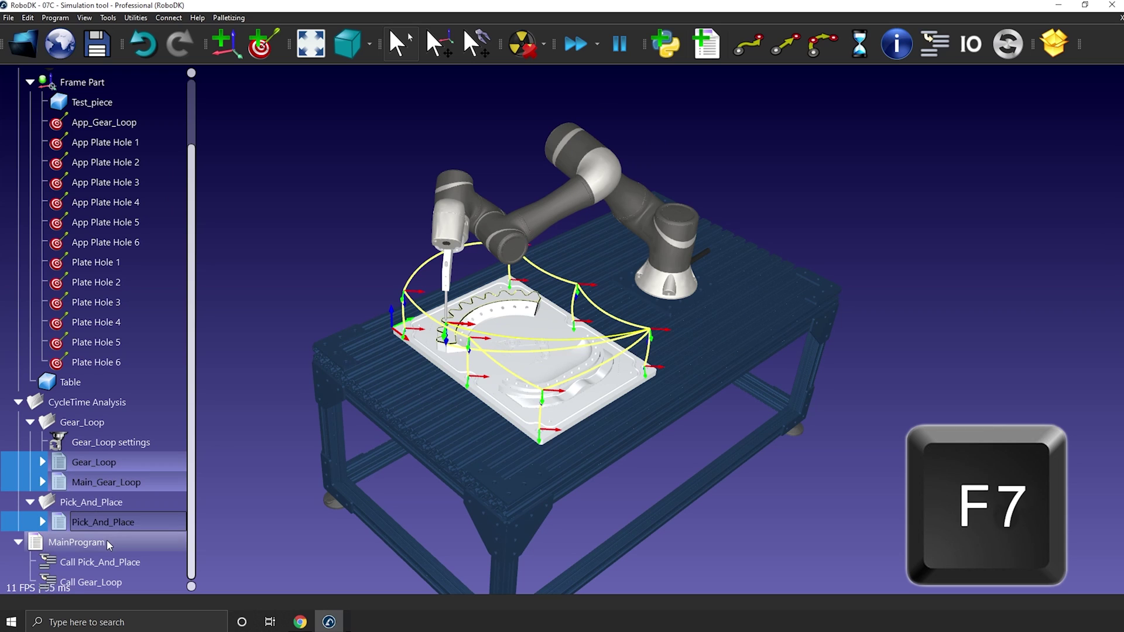
left_click(107, 540, "ctrl")
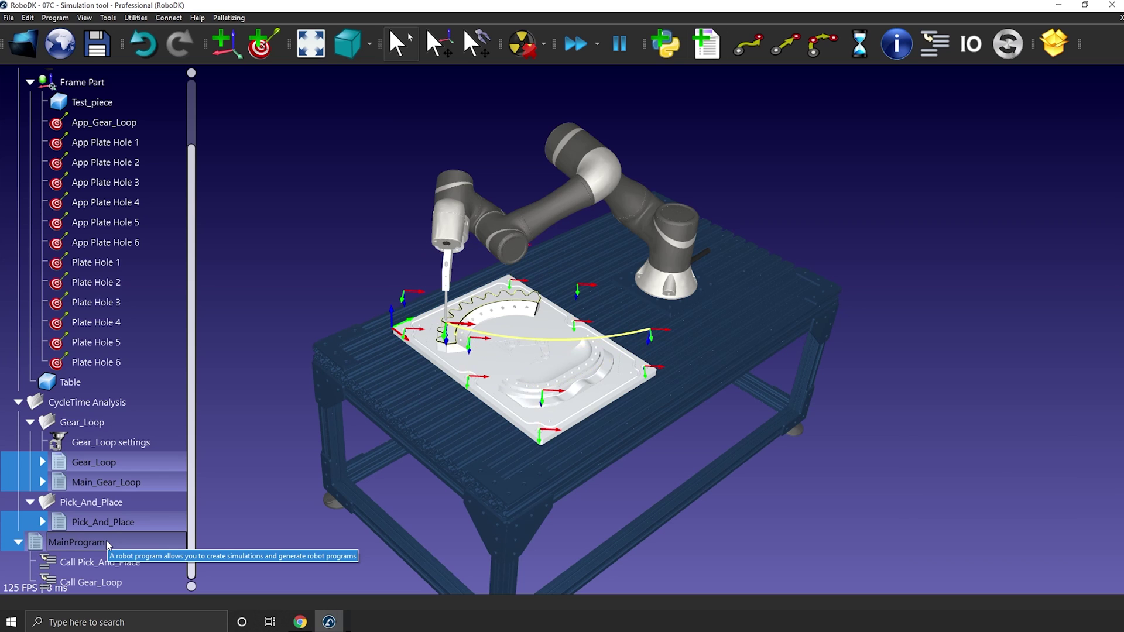
Examine the Start on robot command among the Gear_Loop program's options, and close the options without choosing one
key("F8")
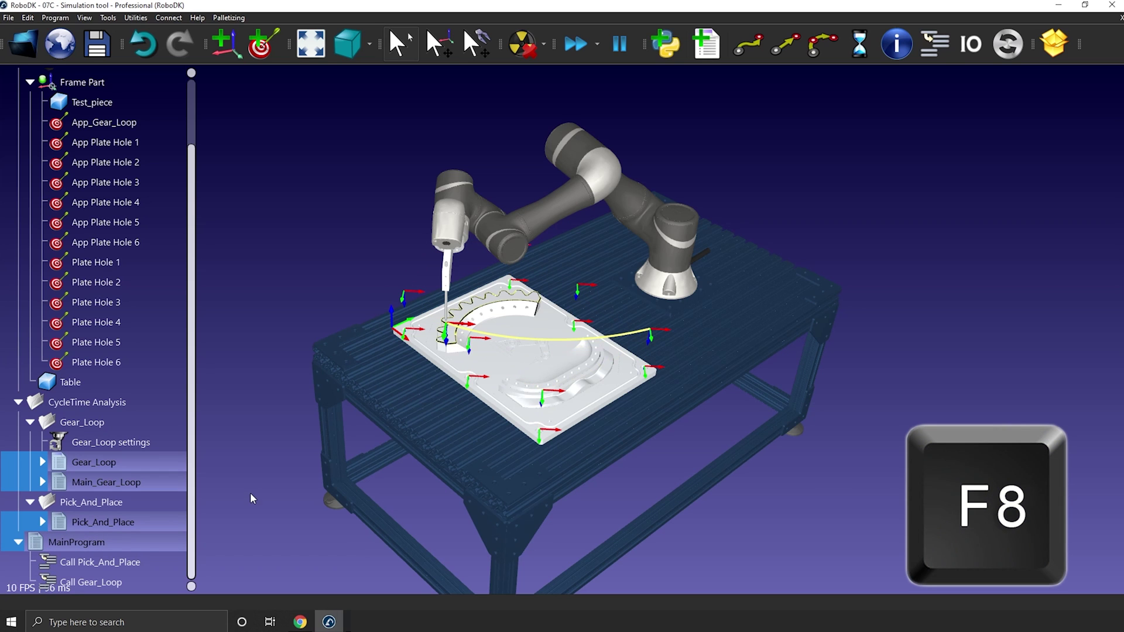
left_click_drag(310, 487, 325, 451)
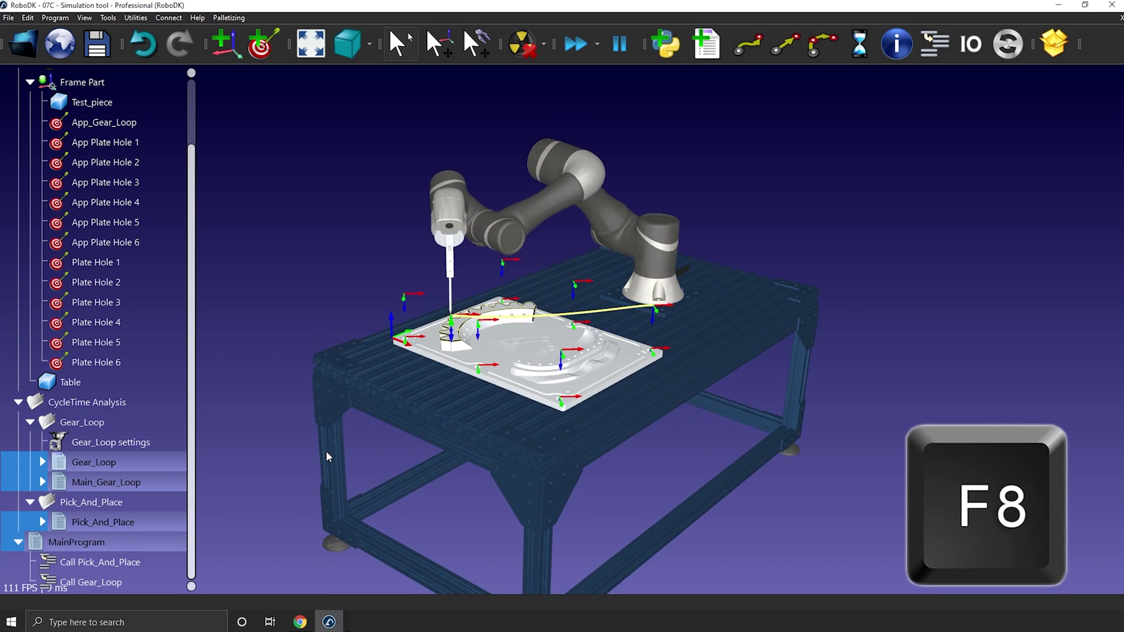
left_click(105, 463)
right_click(105, 462)
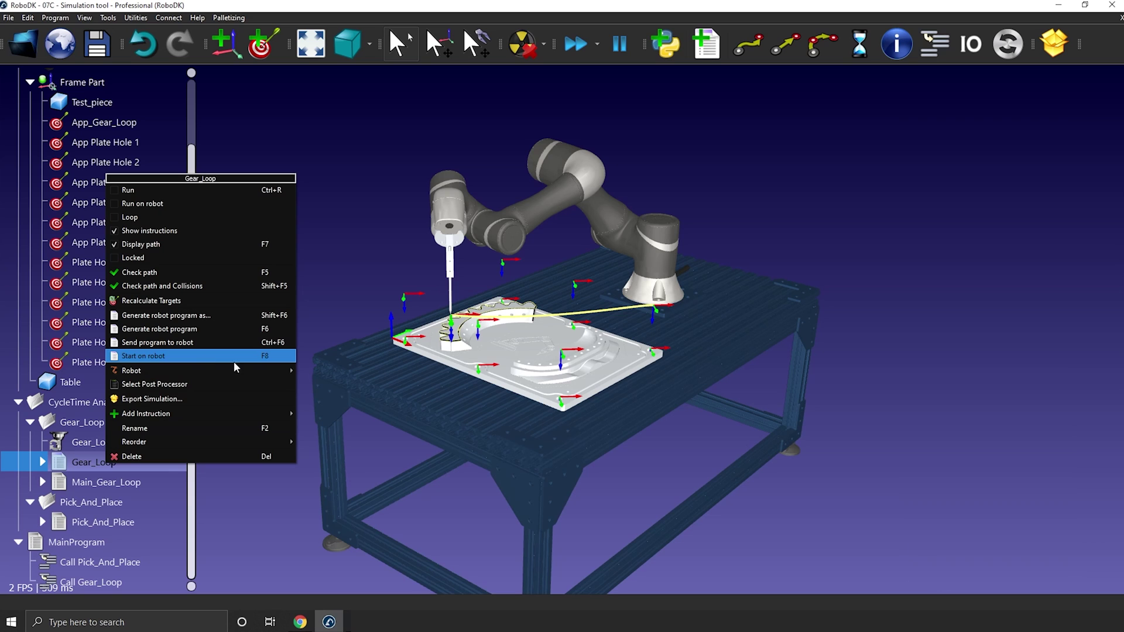
left_click(343, 295)
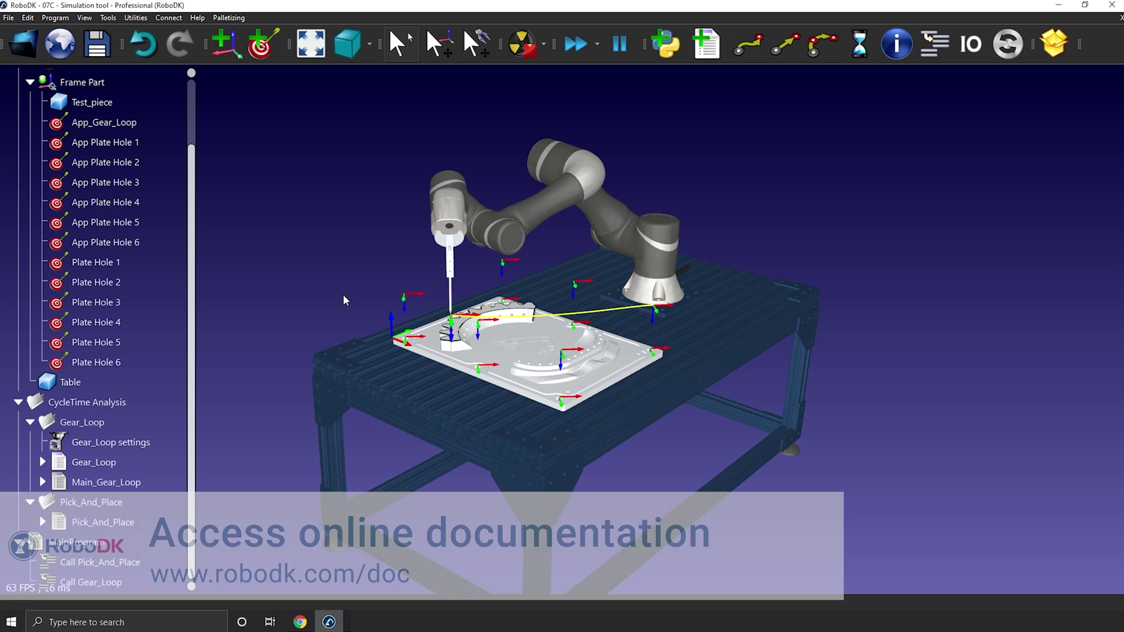
Switch the program window to full screen and return it to the normal window view
key("F11")
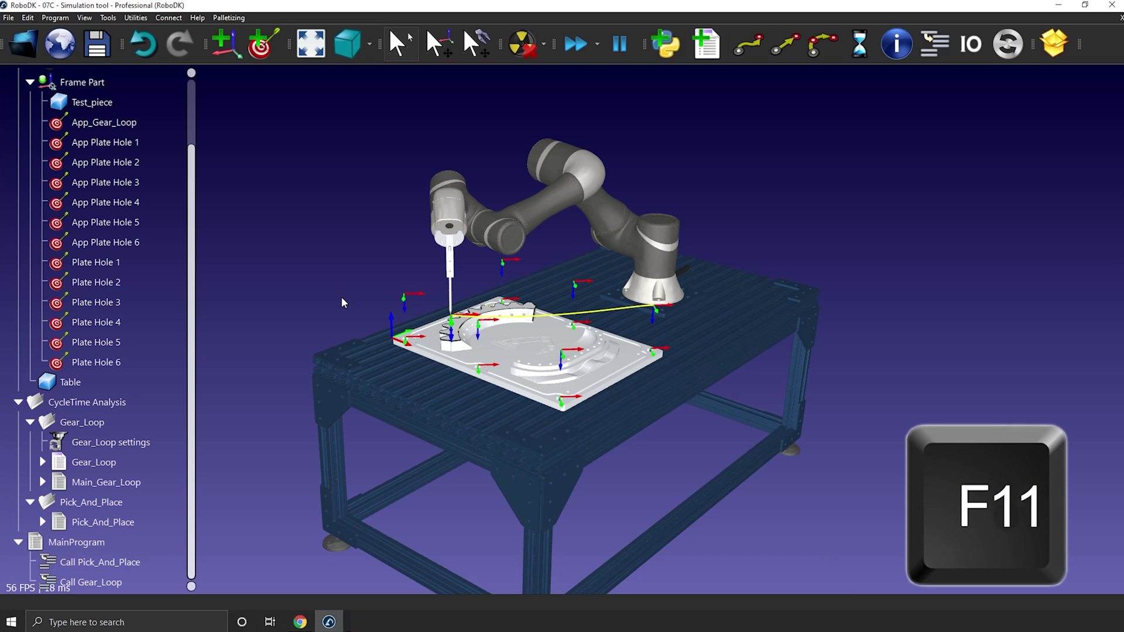
key("F11")
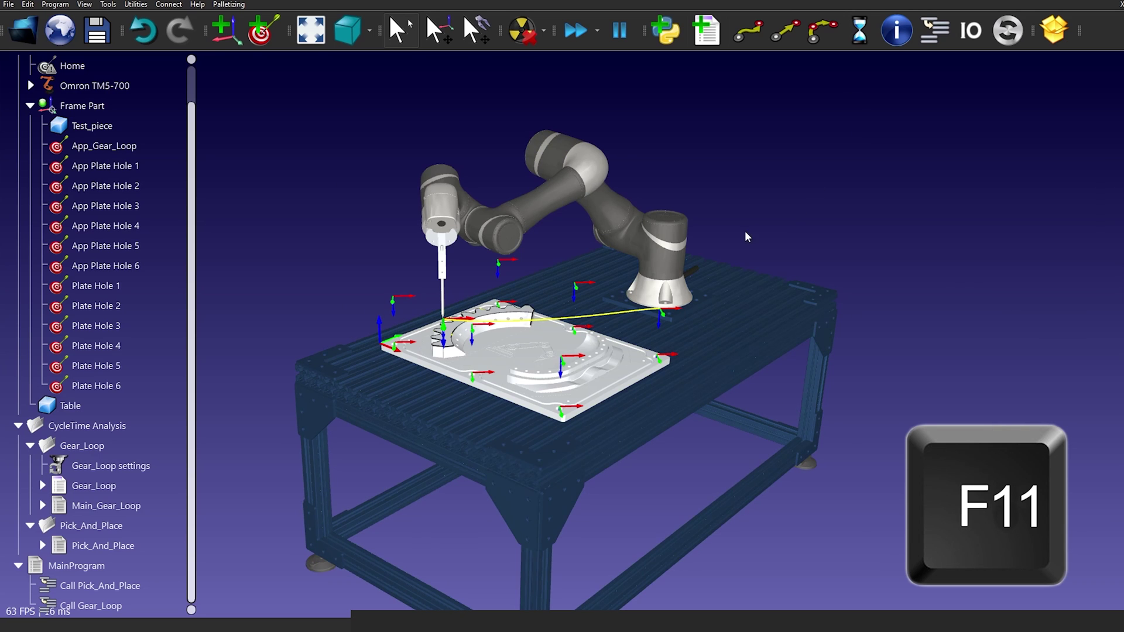
key("F11")
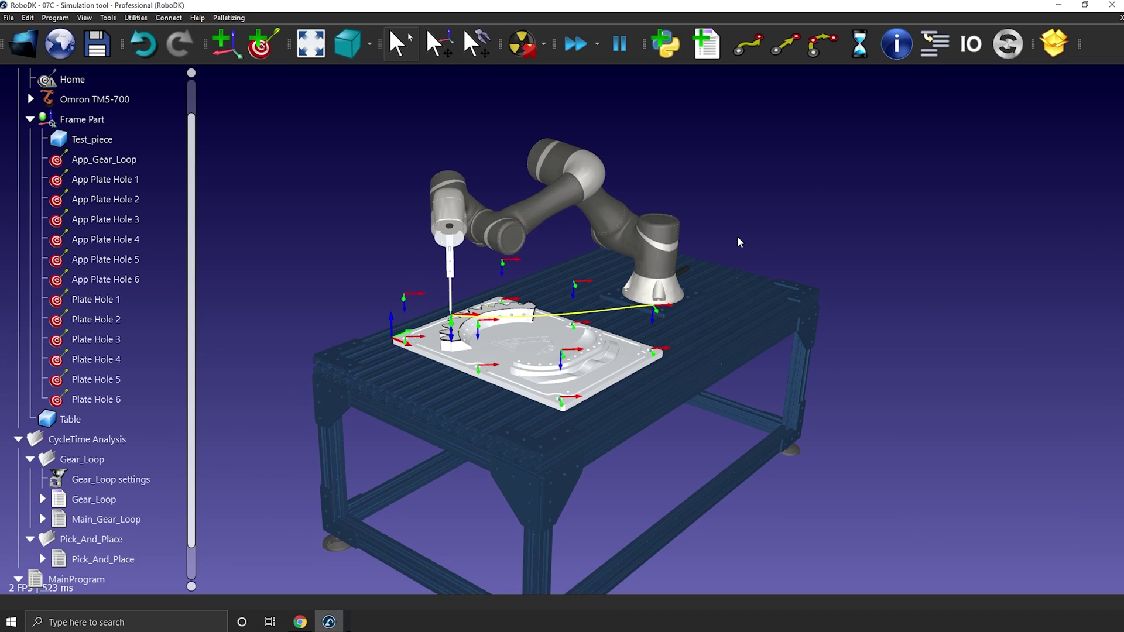
Switch to the full-screen view that hides the menus and toolbar, and restore the normal window
key("F12")
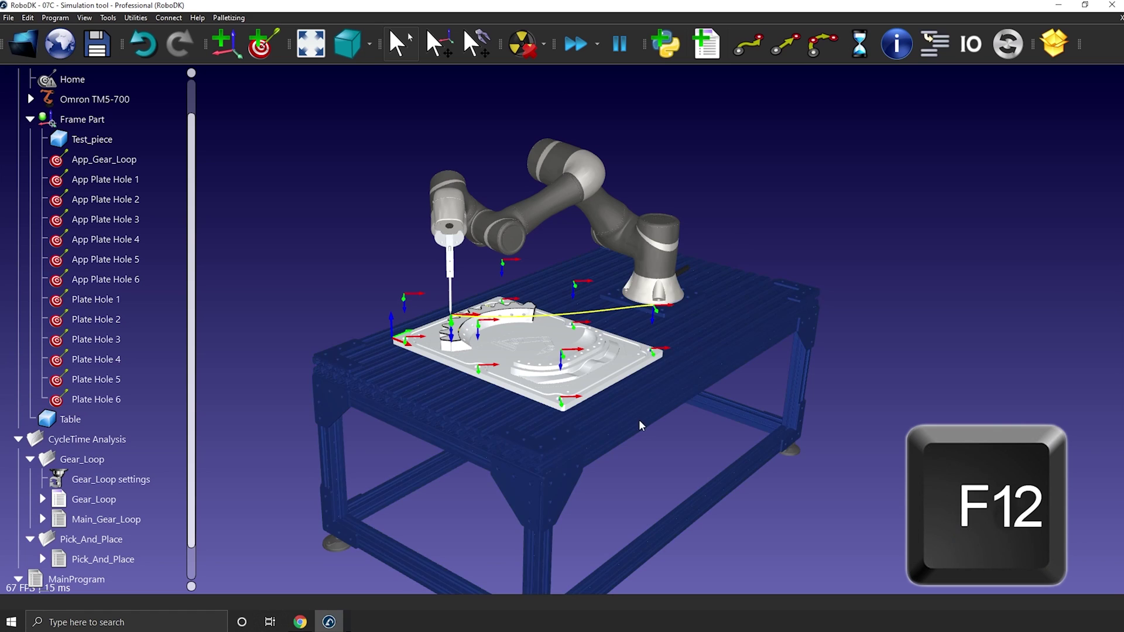
key("F12")
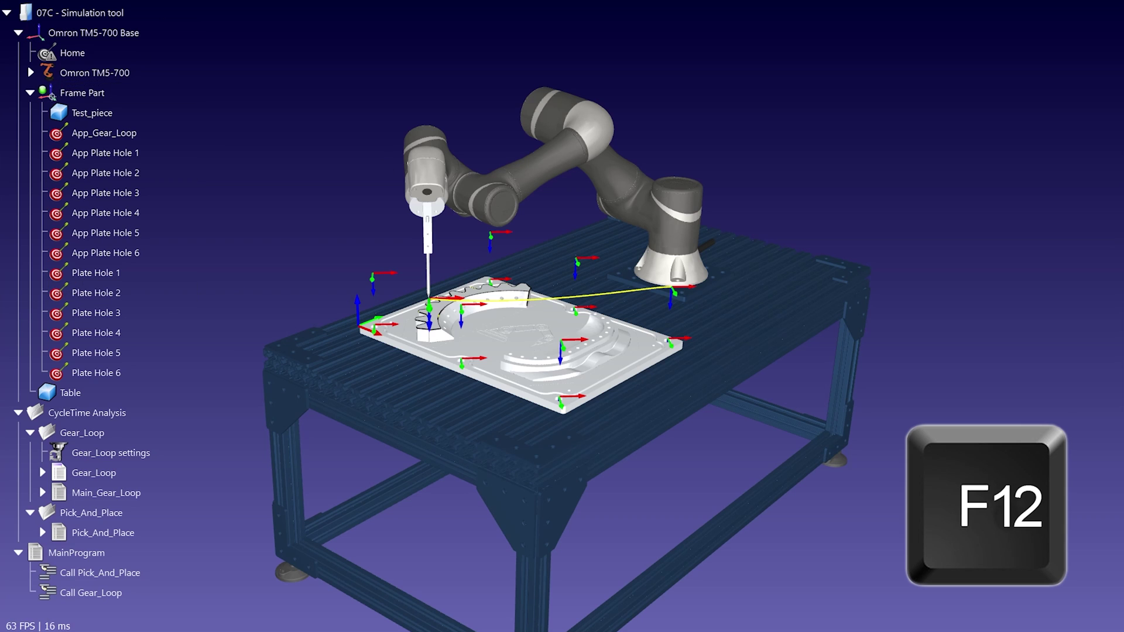
key("F12")
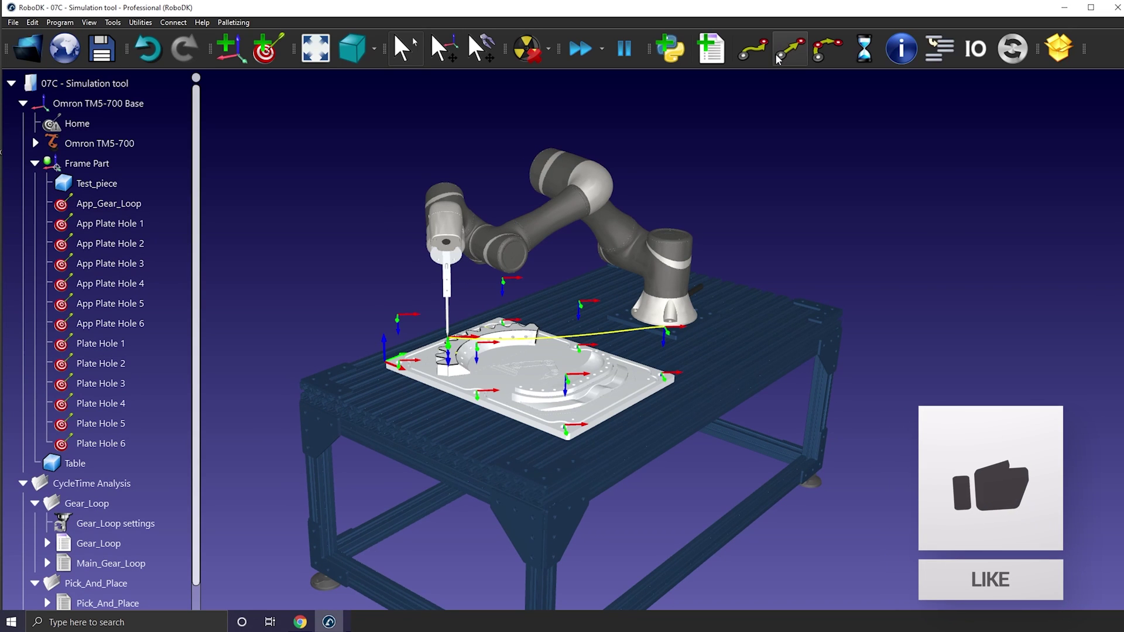
Add a linear move instruction with a new target at the robot's current position
left_click(777, 58)
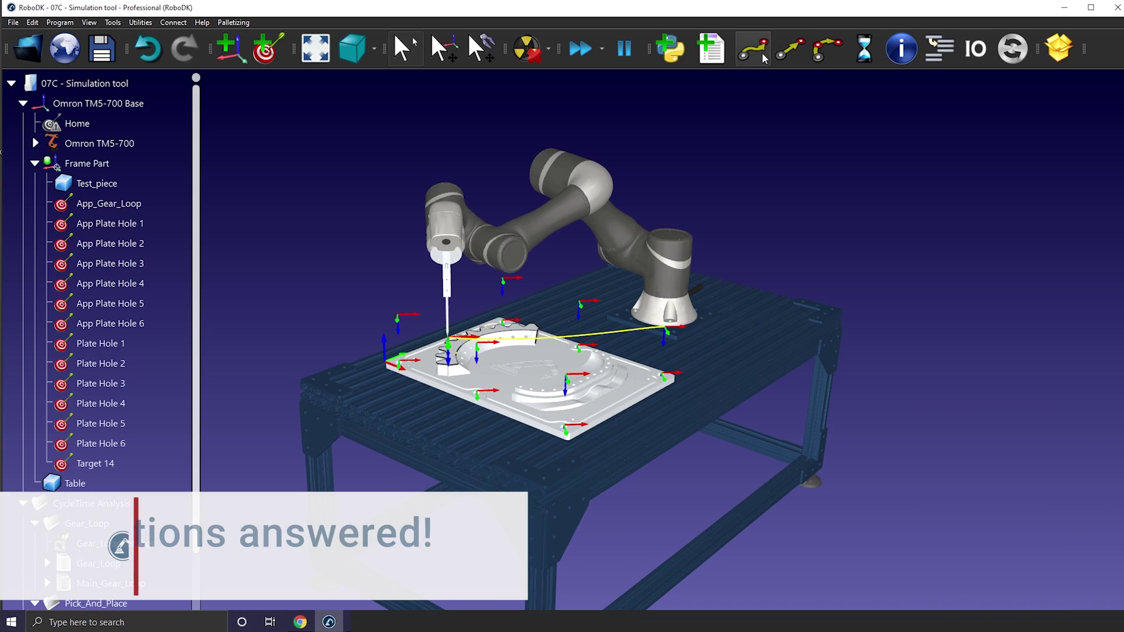
right_click_drag(552, 263, 648, 243)
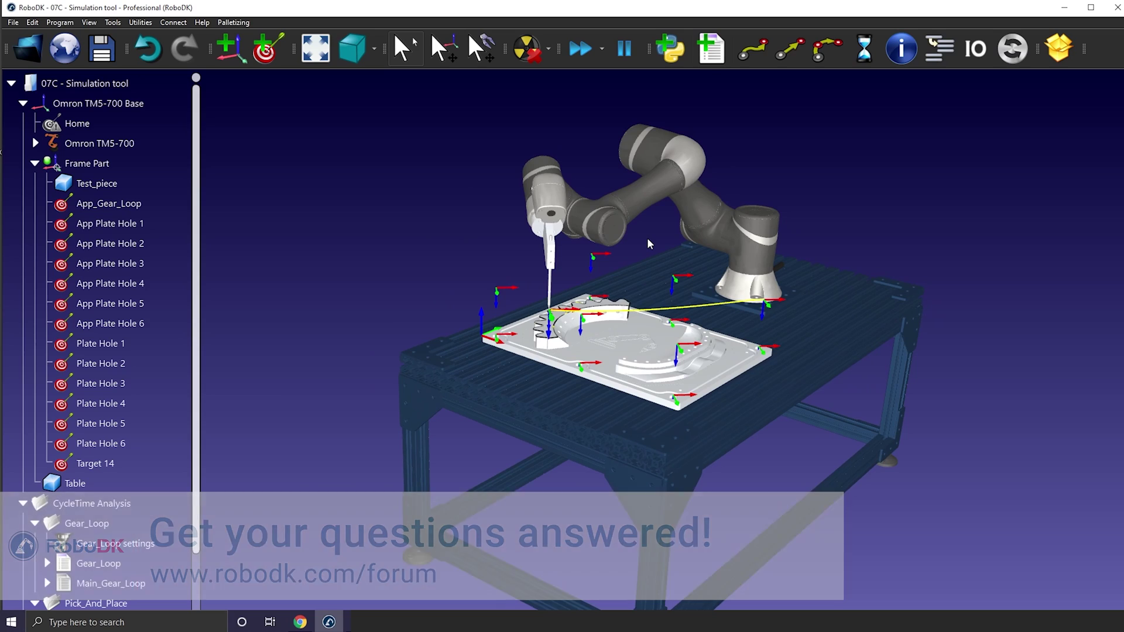